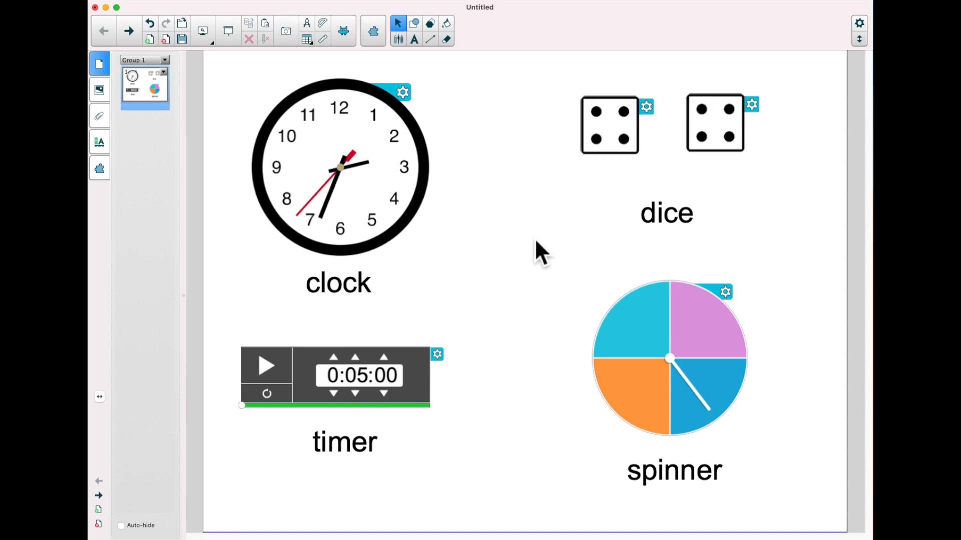
# Add a blank page after the overview page and search the gallery for "clock".
pyautogui.click(153, 42)
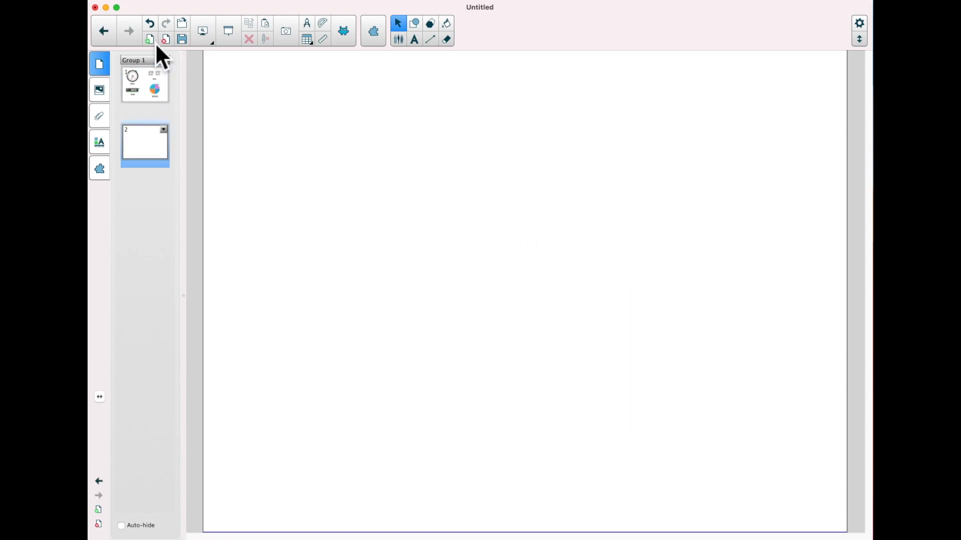
pyautogui.click(104, 93)
pyautogui.write('clock')
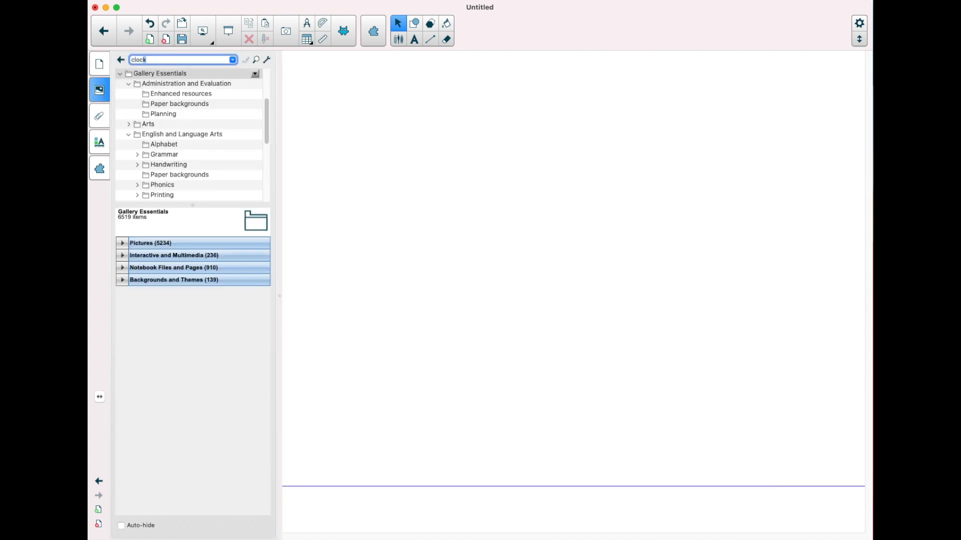
pyautogui.press('Return')
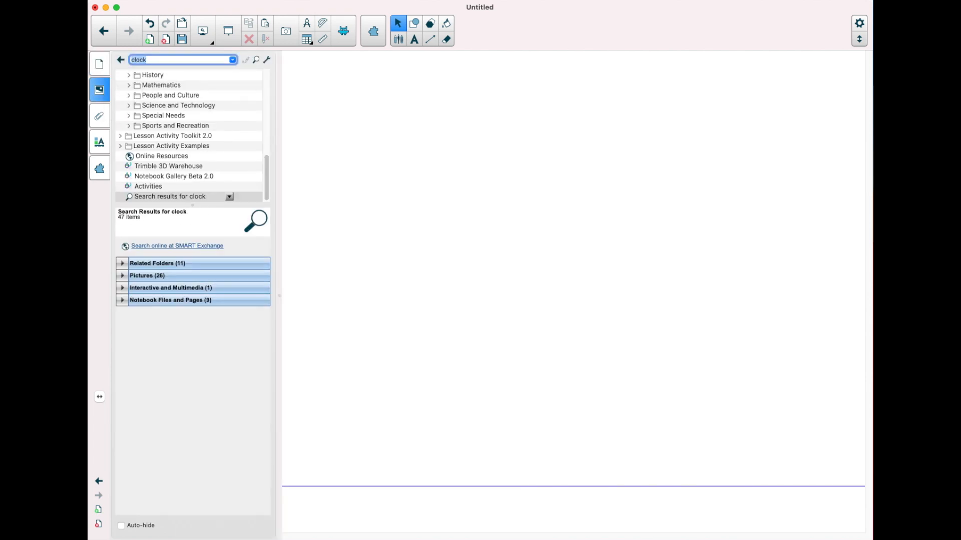
# Place the interactive Clock from the multimedia results in the upper middle of the blank page.
pyautogui.click(155, 292)
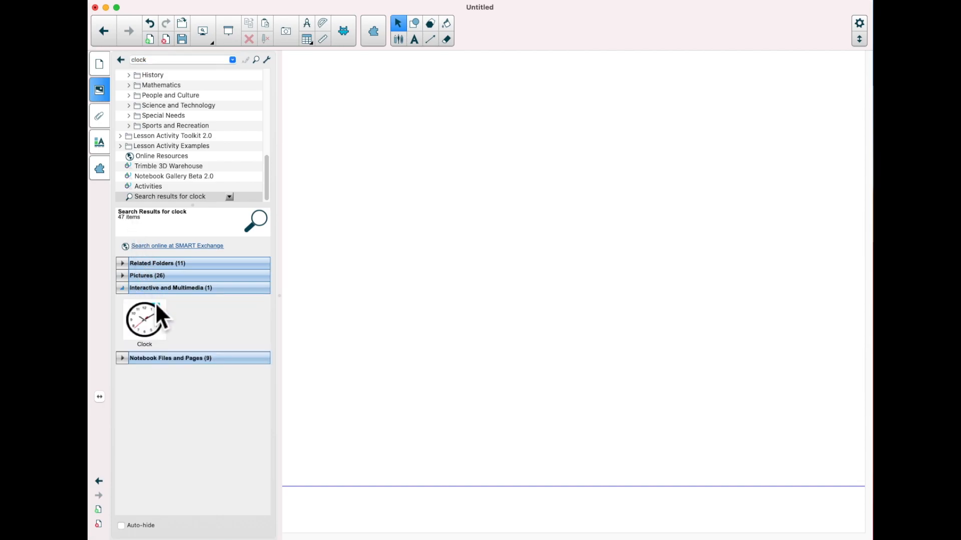
pyautogui.click(155, 317)
pyautogui.moveTo(466, 243); pyautogui.dragTo(672, 205)
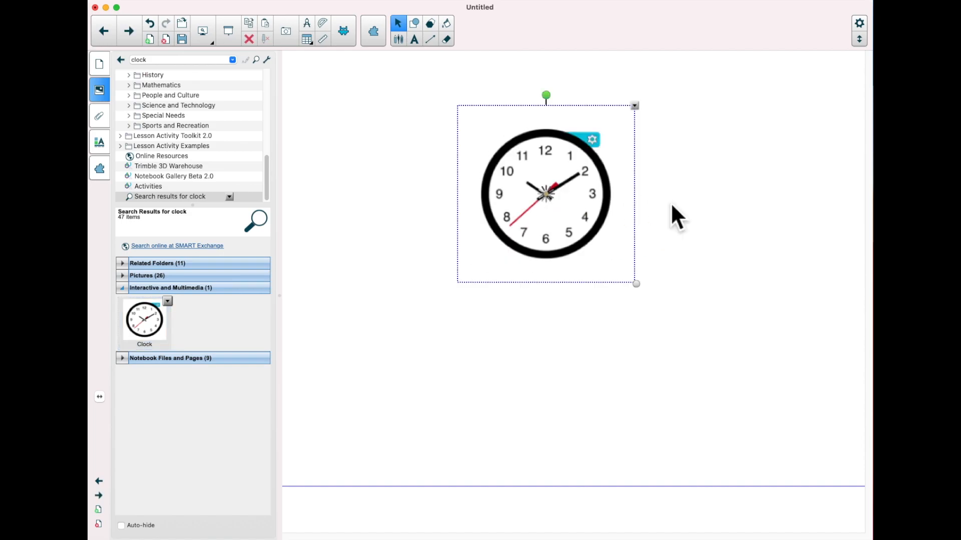
pyautogui.click(671, 204)
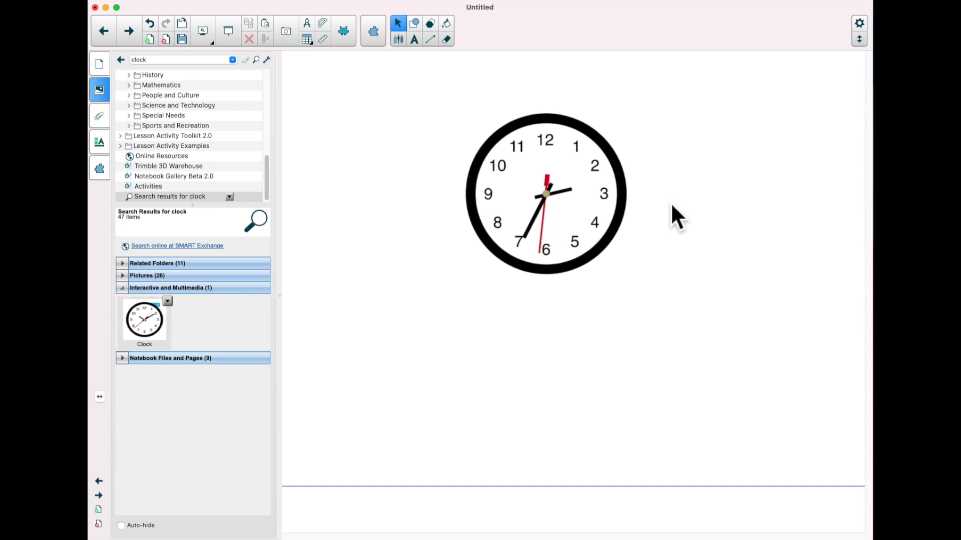
# In the clock's settings, try the digital-only display and set it to the combined analogue and digital display.
pyautogui.click(637, 216)
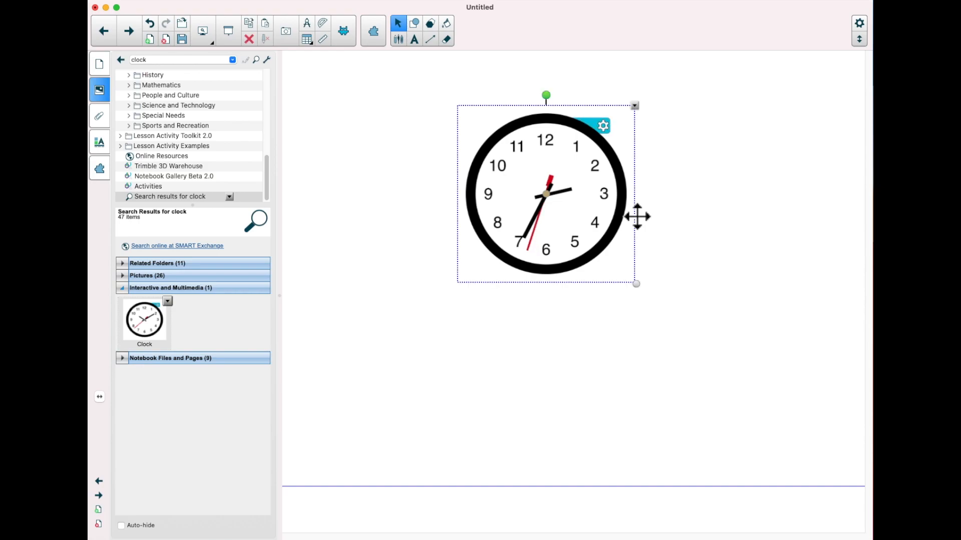
pyautogui.click(613, 131)
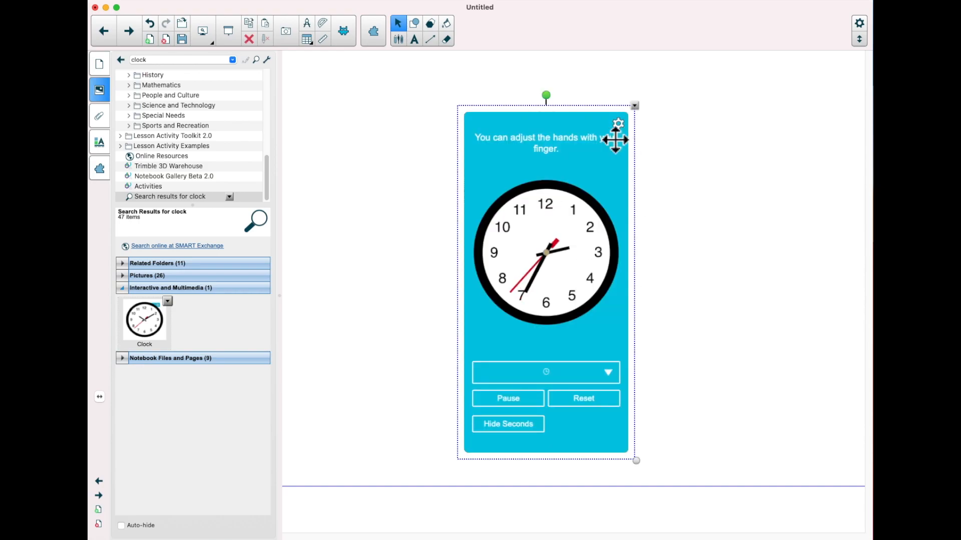
pyautogui.click(621, 378)
pyautogui.click(600, 404)
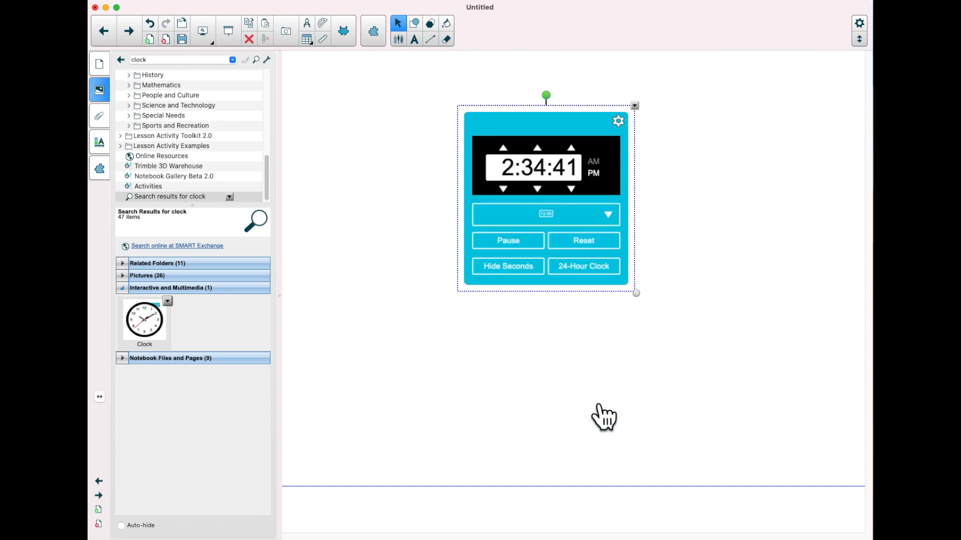
pyautogui.click(613, 221)
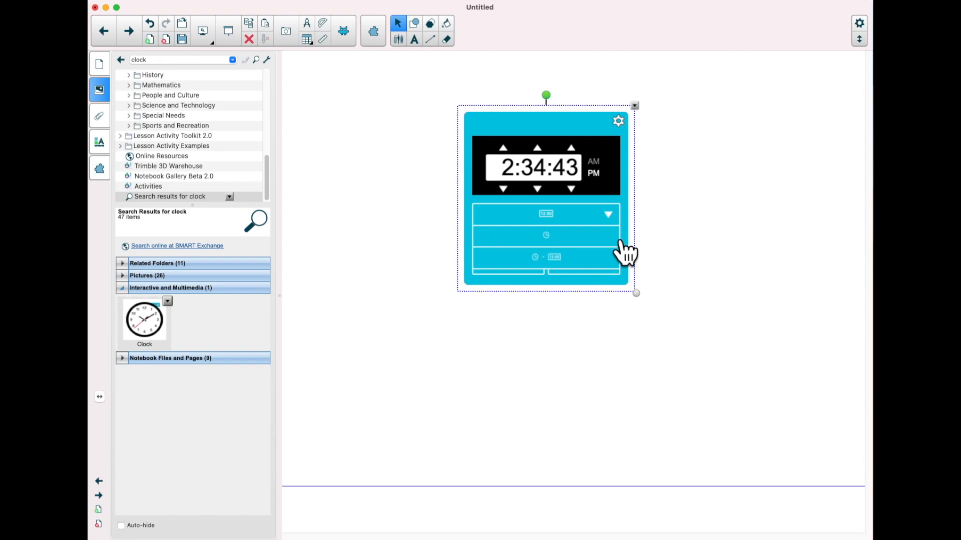
pyautogui.click(603, 264)
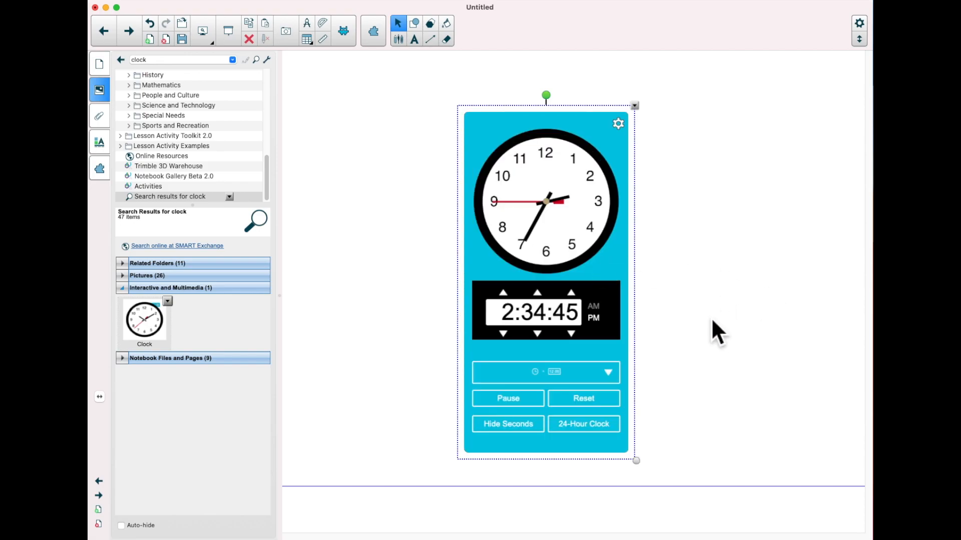
# Hide the clock's seconds, try the 24-hour format before returning to 12-hour, and close its settings.
pyautogui.click(532, 426)
pyautogui.click(538, 432)
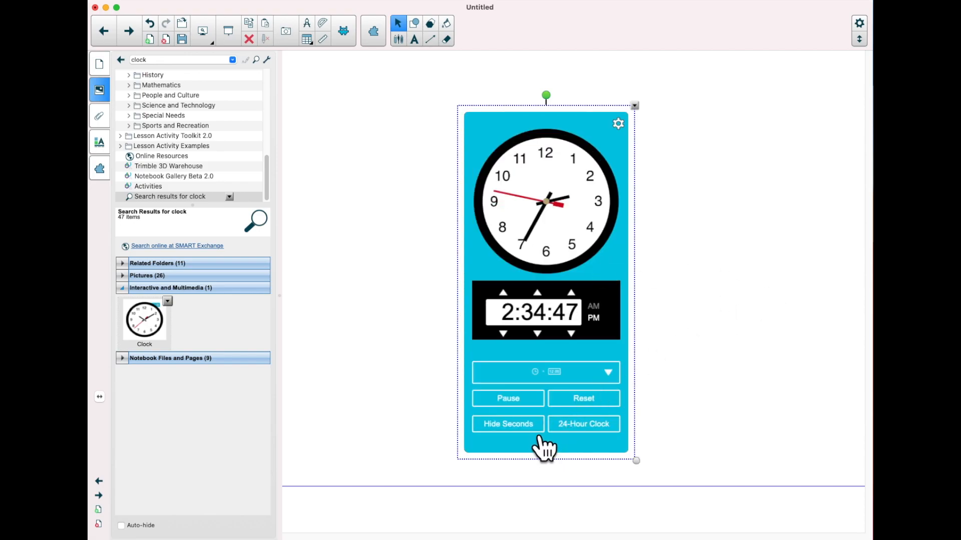
pyautogui.click(538, 431)
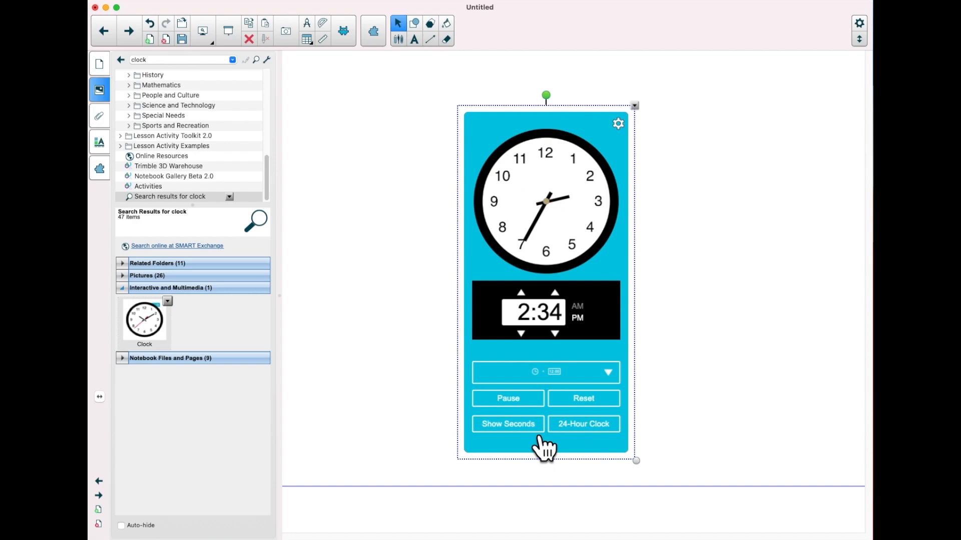
pyautogui.click(615, 443)
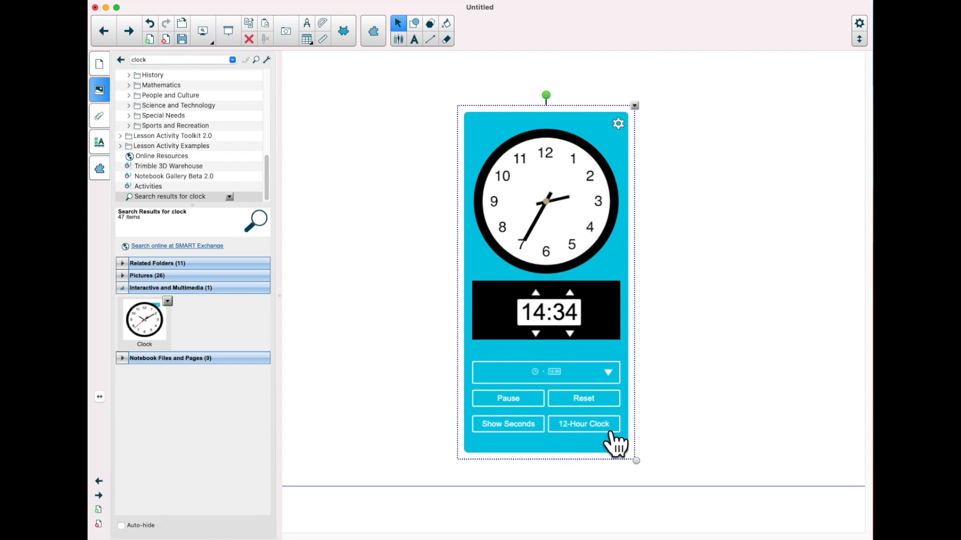
pyautogui.click(615, 443)
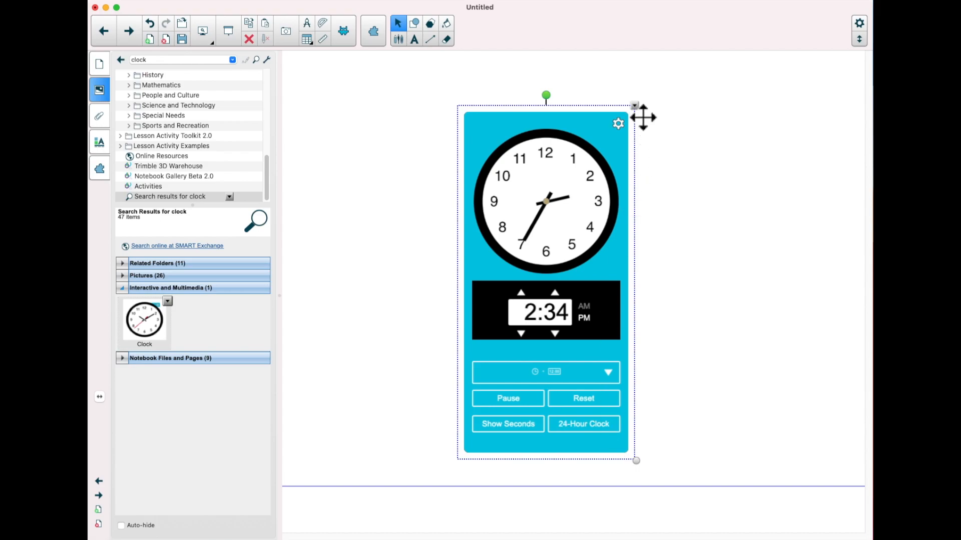
pyautogui.click(620, 125)
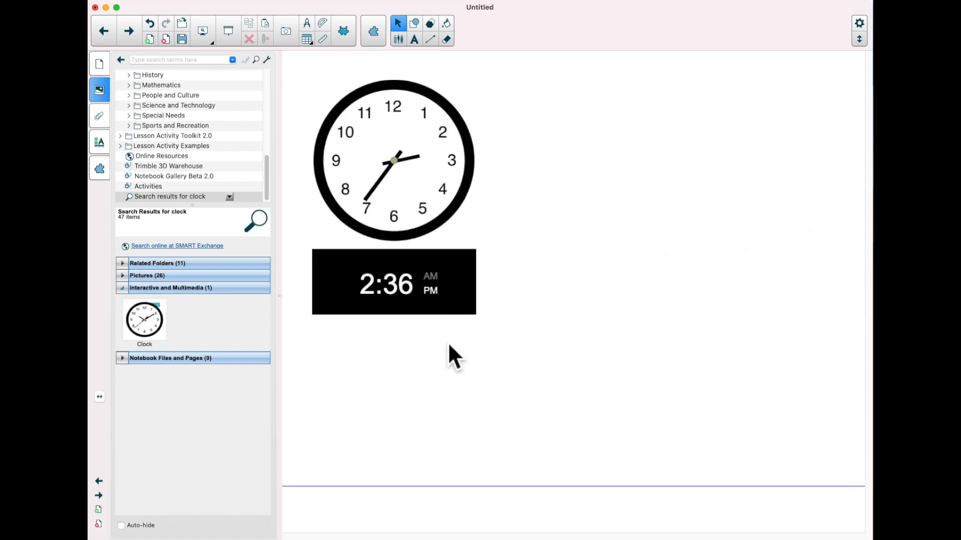
# Search the gallery for "timer" and place the interactive Timer on the page beside the clock.
pyautogui.click(200, 62)
pyautogui.write('timer')
pyautogui.press('Return')
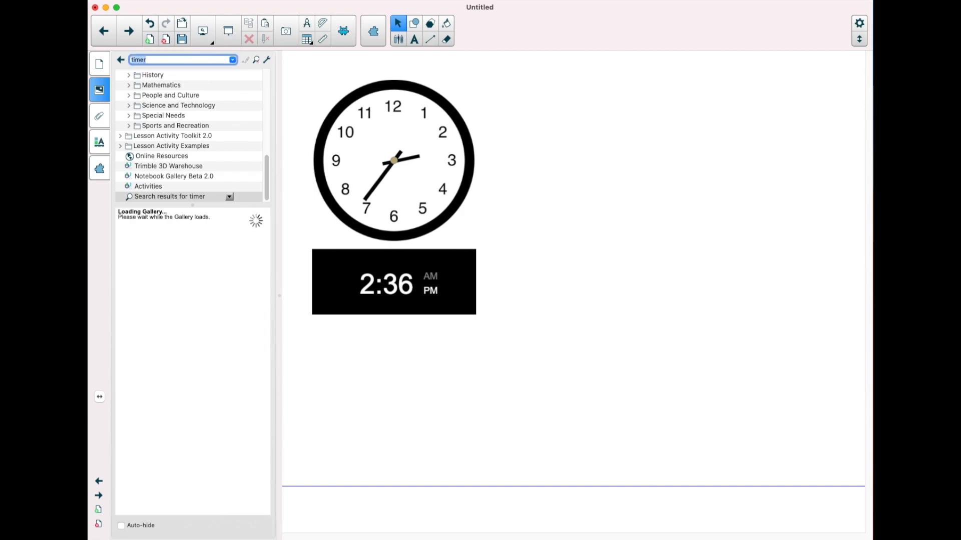
pyautogui.click(121, 288)
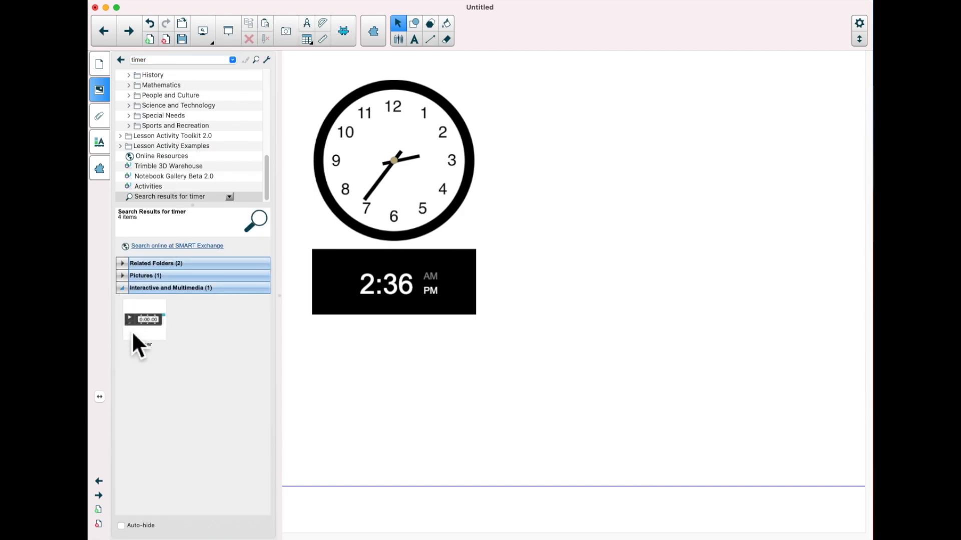
pyautogui.moveTo(286, 296); pyautogui.dragTo(683, 202)
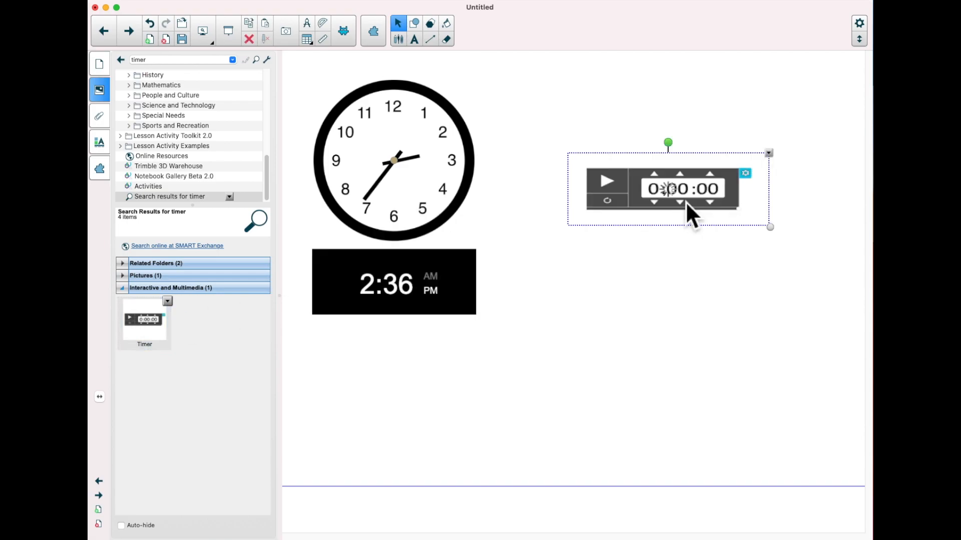
# Check the timer's counter, action and alert sound options, and set its style to Circle.
pyautogui.click(761, 170)
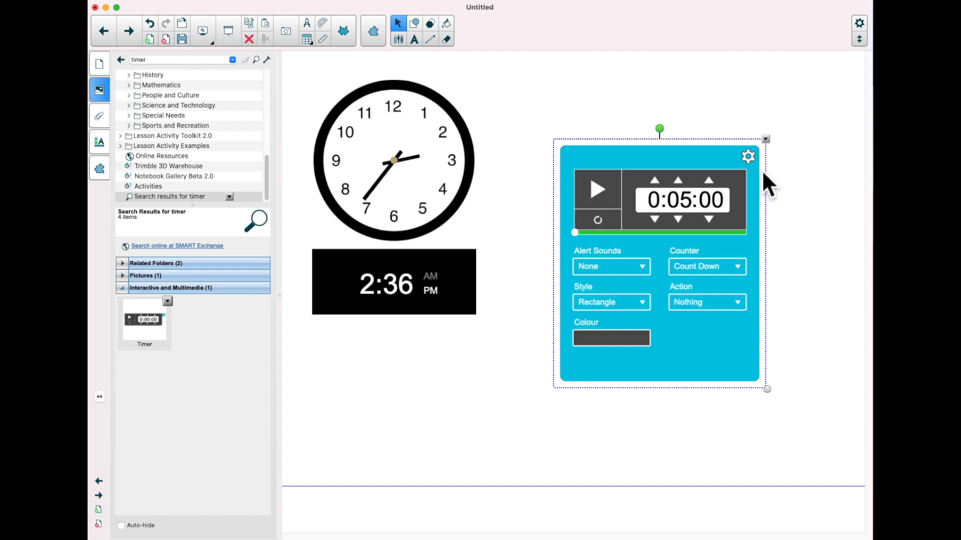
pyautogui.click(750, 274)
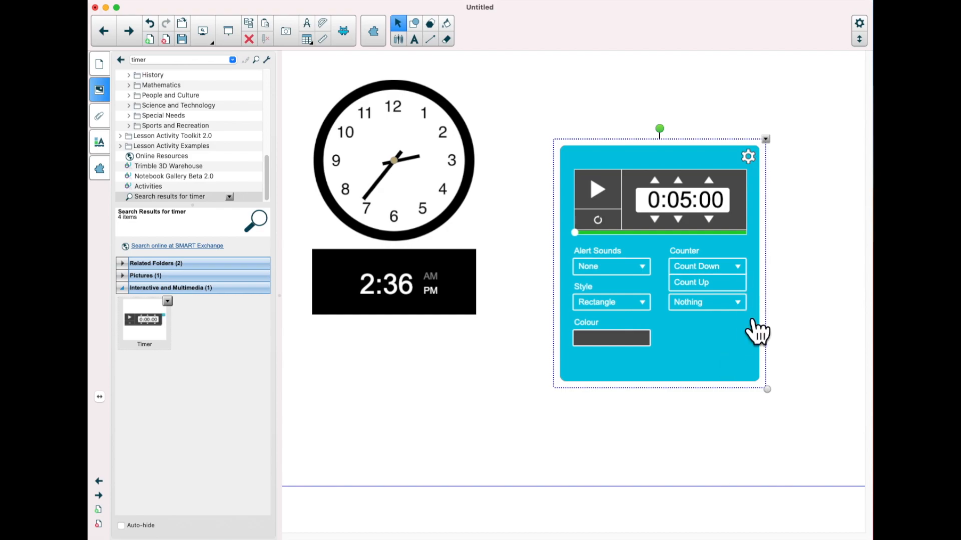
pyautogui.click(751, 308)
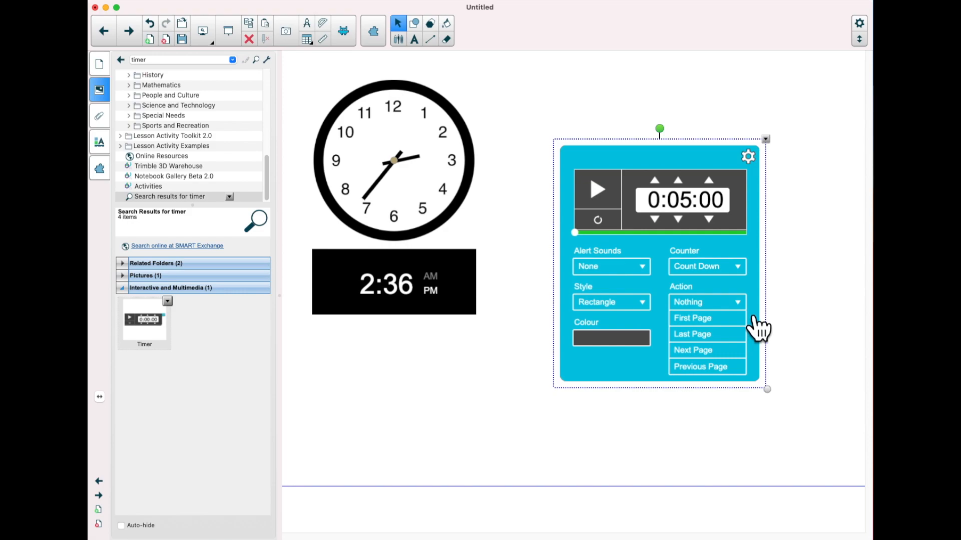
pyautogui.click(642, 268)
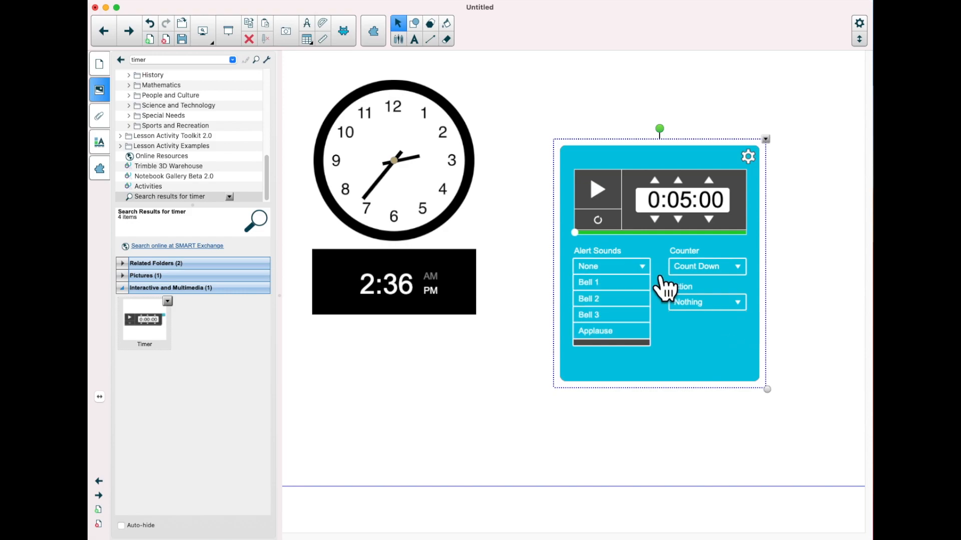
pyautogui.click(661, 278)
pyautogui.click(642, 302)
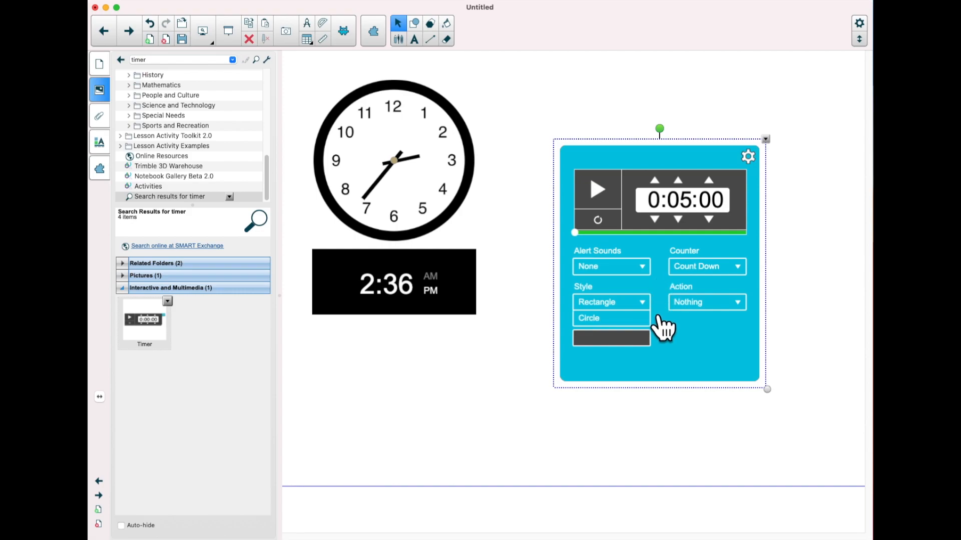
pyautogui.click(653, 328)
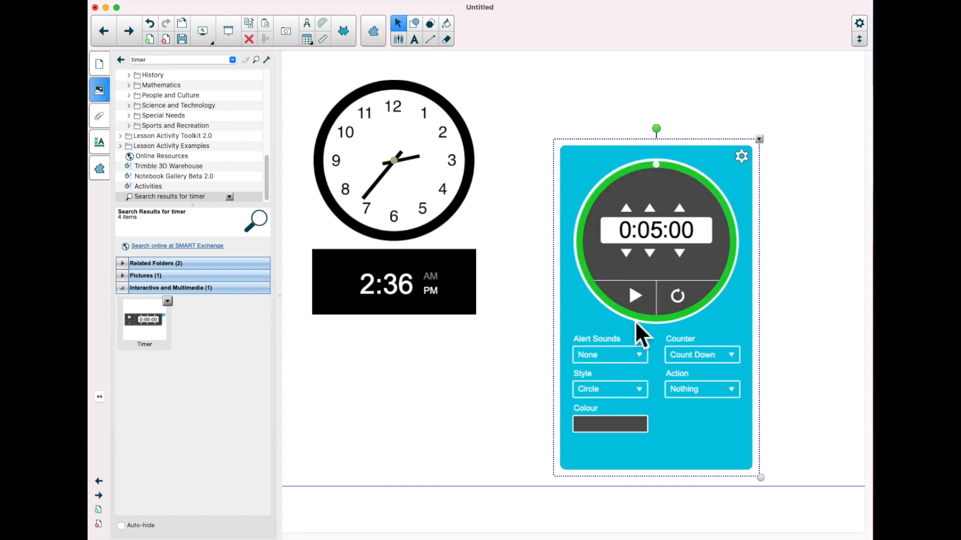
# Change the timer's colour to blue and close its settings.
pyautogui.click(632, 426)
pyautogui.click(682, 391)
pyautogui.moveTo(680, 390); pyautogui.dragTo(683, 417)
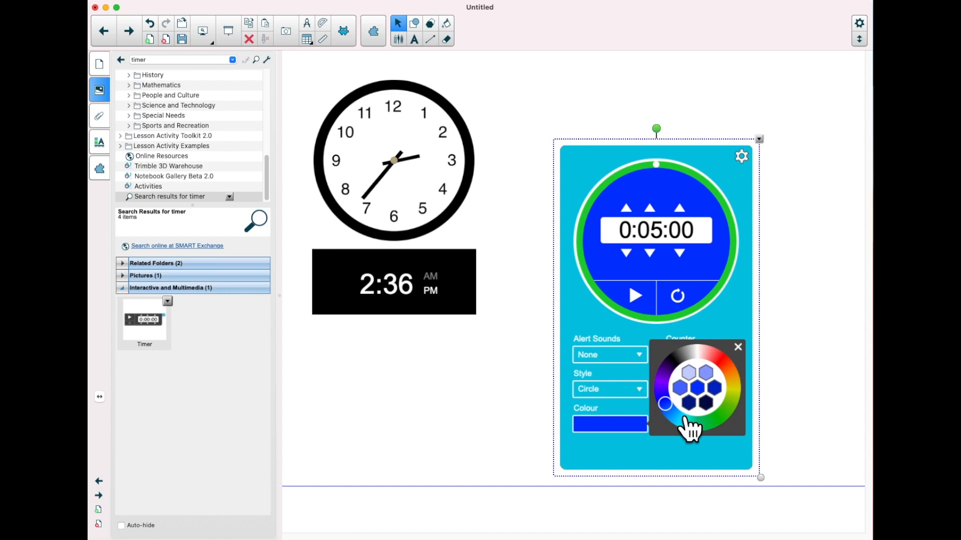
pyautogui.click(756, 163)
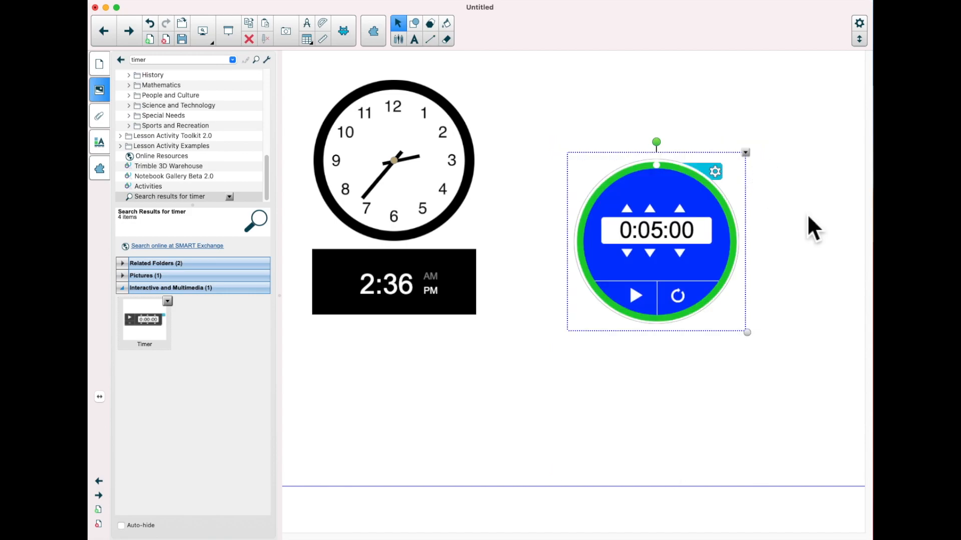
# Set the timer to 0:03:56, run the countdown for a few seconds and pause it.
pyautogui.click(655, 257)
pyautogui.click(681, 210)
pyautogui.doubleClick(682, 254)
pyautogui.click(695, 261)
pyautogui.click(696, 260)
pyautogui.click(695, 260)
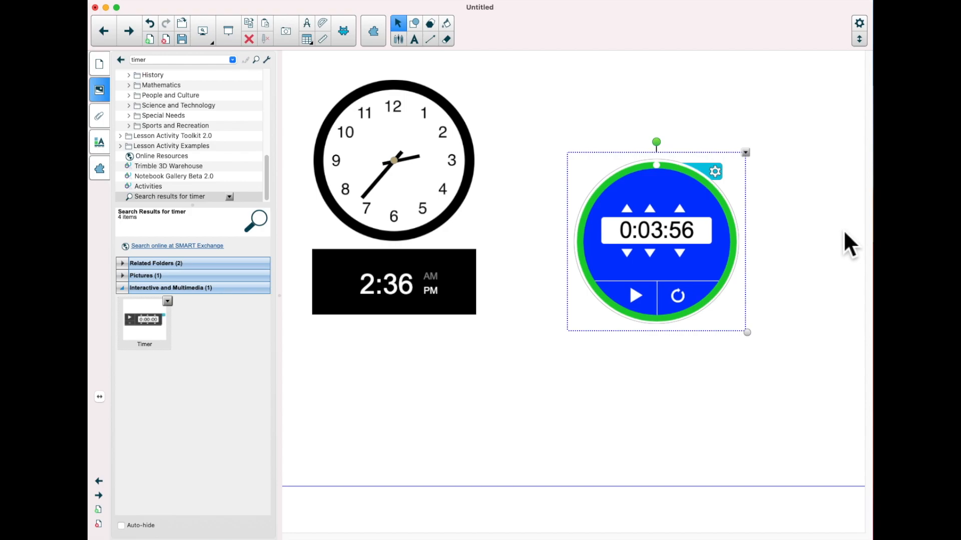
pyautogui.click(633, 296)
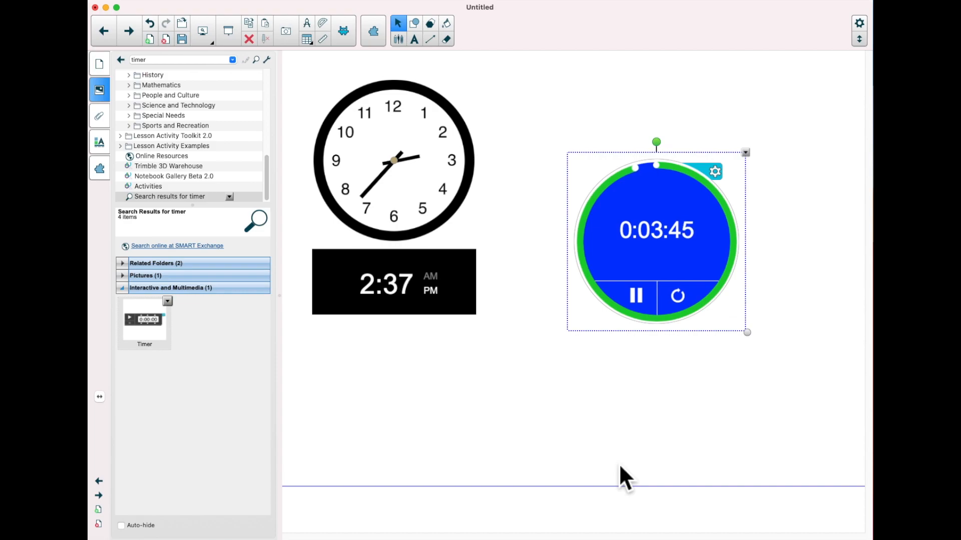
pyautogui.click(640, 309)
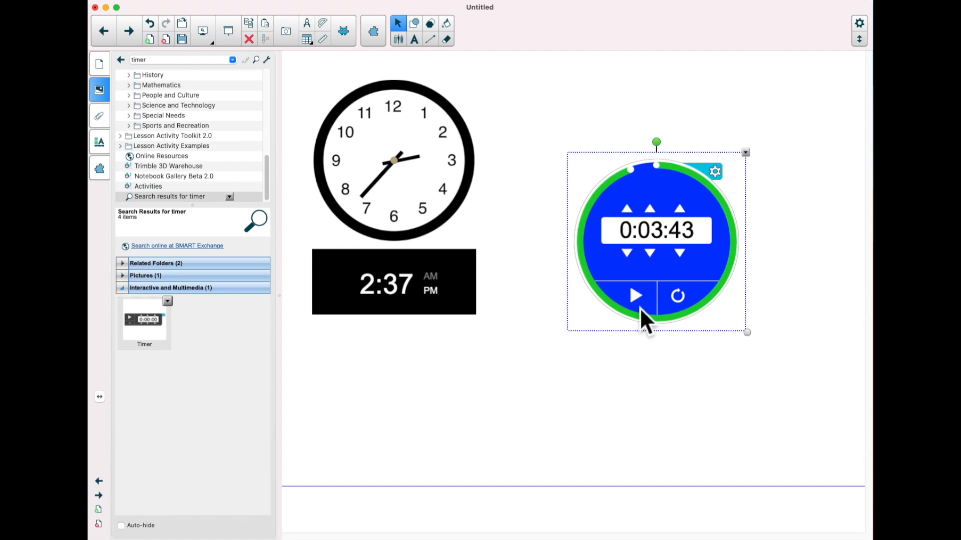
# Add another blank page and search the gallery for "dice".
pyautogui.click(154, 43)
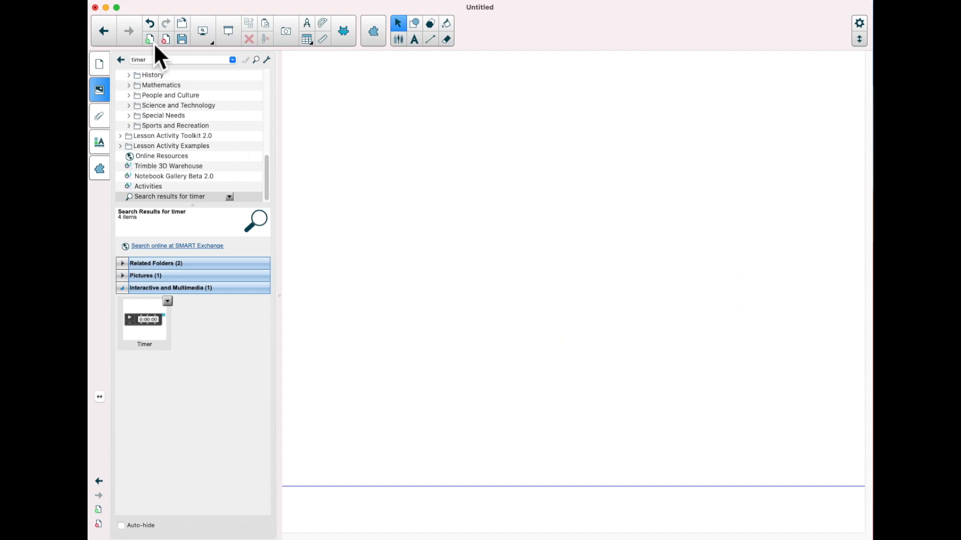
pyautogui.click(164, 61)
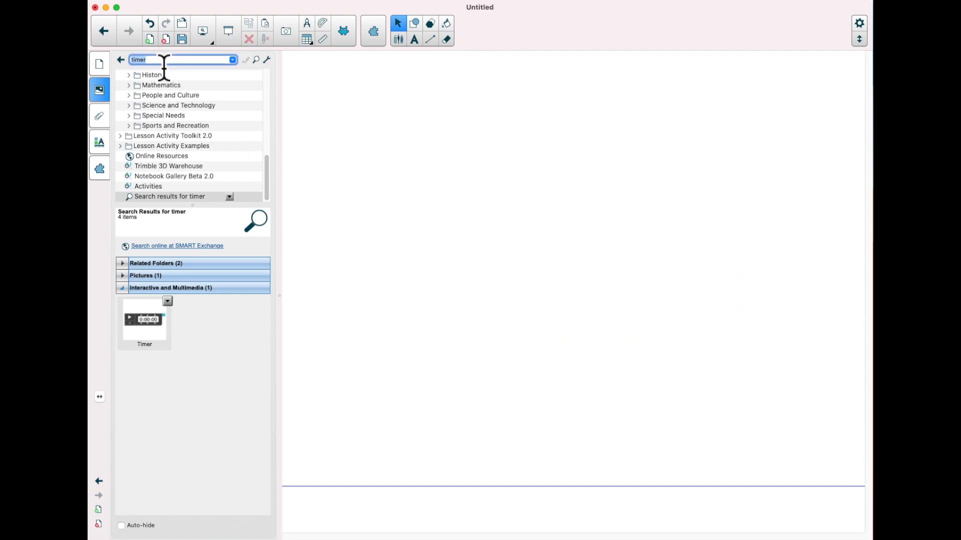
pyautogui.write('dice')
pyautogui.press('Return')
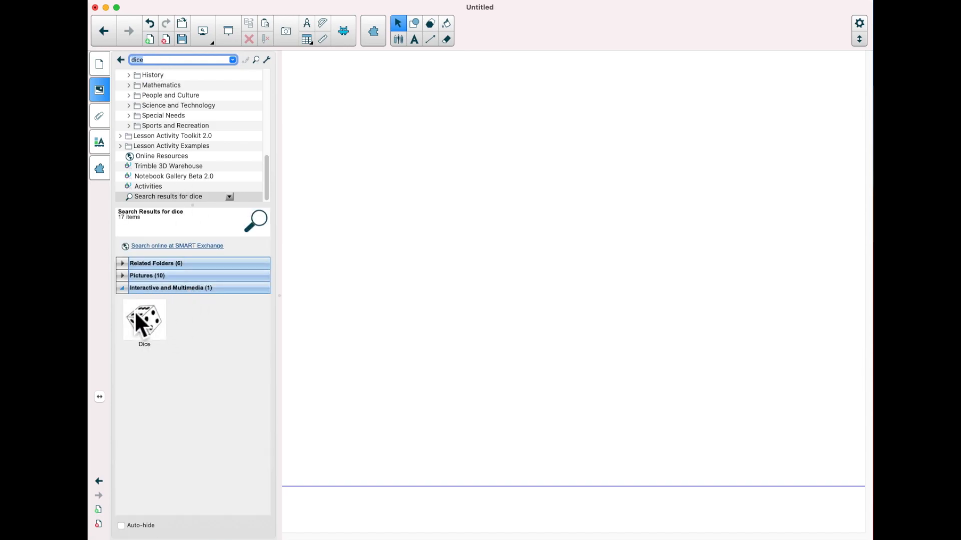
# Place three interactive Dice from the multimedia results in a column on the new page.
pyautogui.click(143, 321)
pyautogui.moveTo(377, 249); pyautogui.dragTo(463, 171)
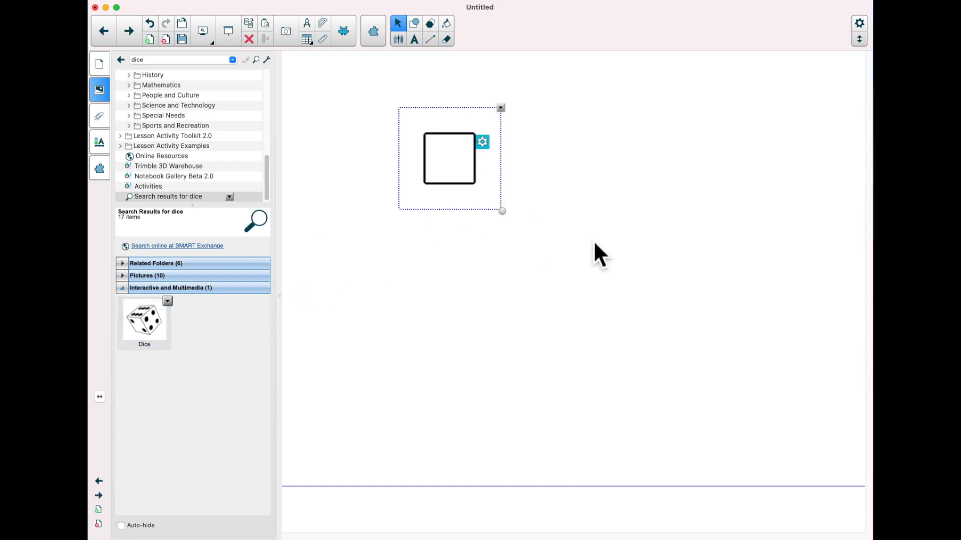
pyautogui.moveTo(152, 329); pyautogui.dragTo(481, 429)
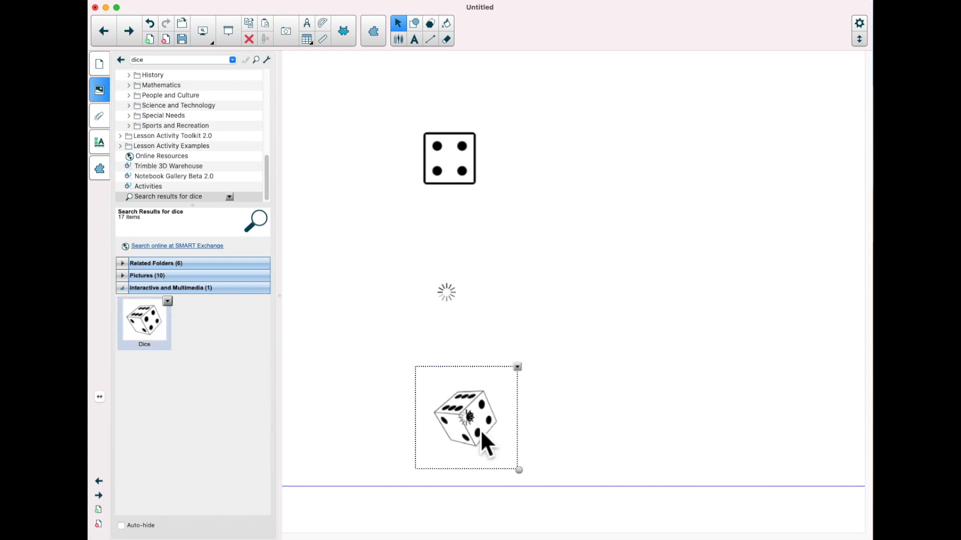
# Deselect the newest die and roll each of the three dice on the page.
pyautogui.click(530, 301)
pyautogui.click(455, 156)
pyautogui.click(460, 304)
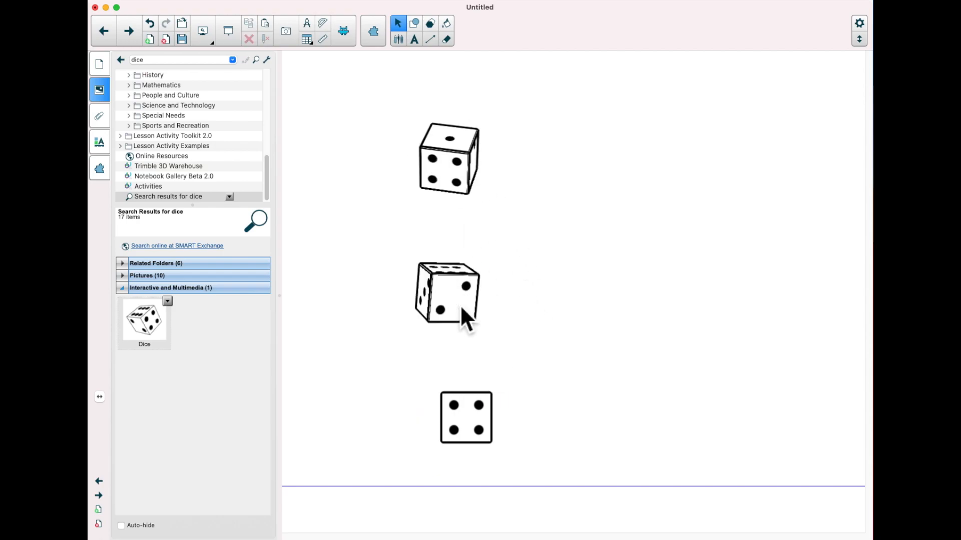
pyautogui.click(480, 420)
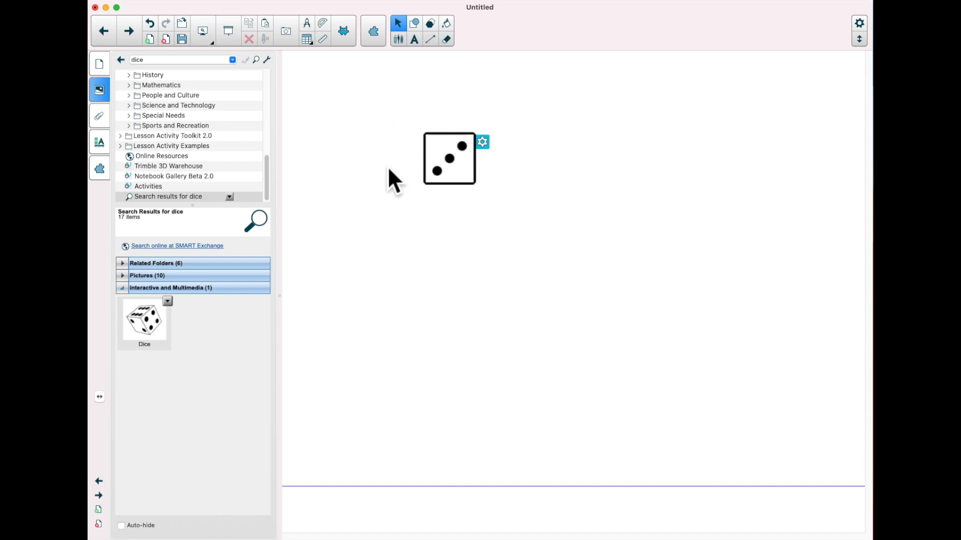
# Open the remaining die's settings, enlarge the die and switch its faces to the Text theme.
pyautogui.click(483, 143)
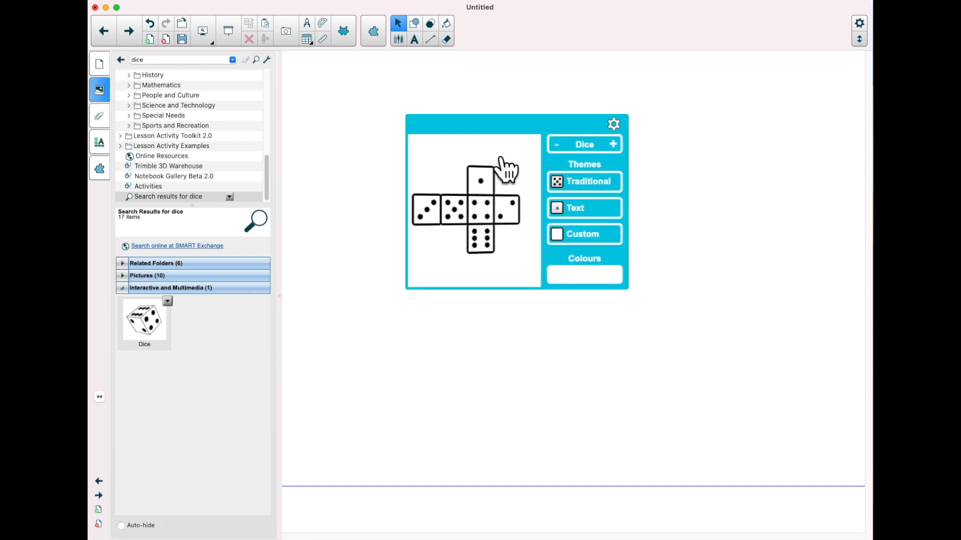
pyautogui.click(554, 121)
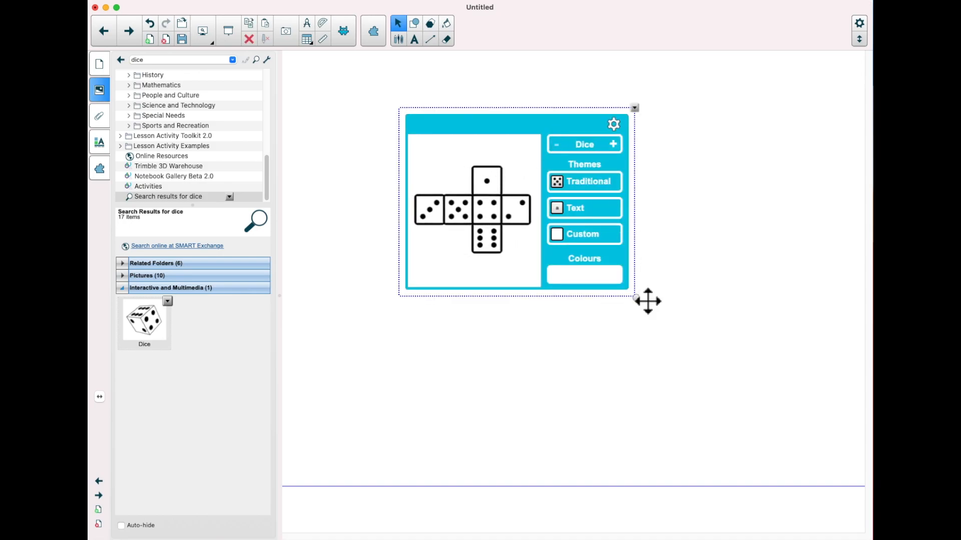
pyautogui.moveTo(636, 299); pyautogui.dragTo(765, 442)
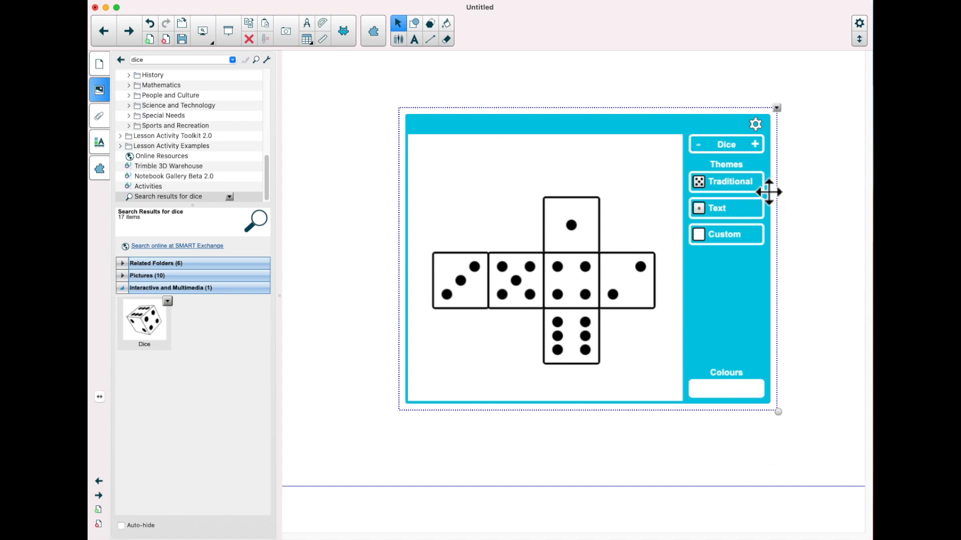
pyautogui.click(761, 218)
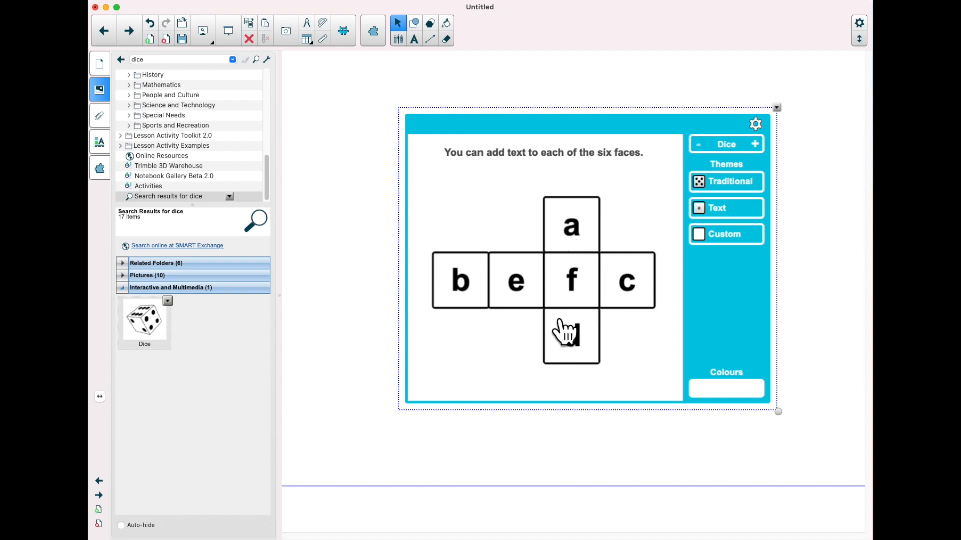
# Replace the text on the net's central column of faces with "cat", "fox" and "pot" from top to bottom.
pyautogui.click(598, 240)
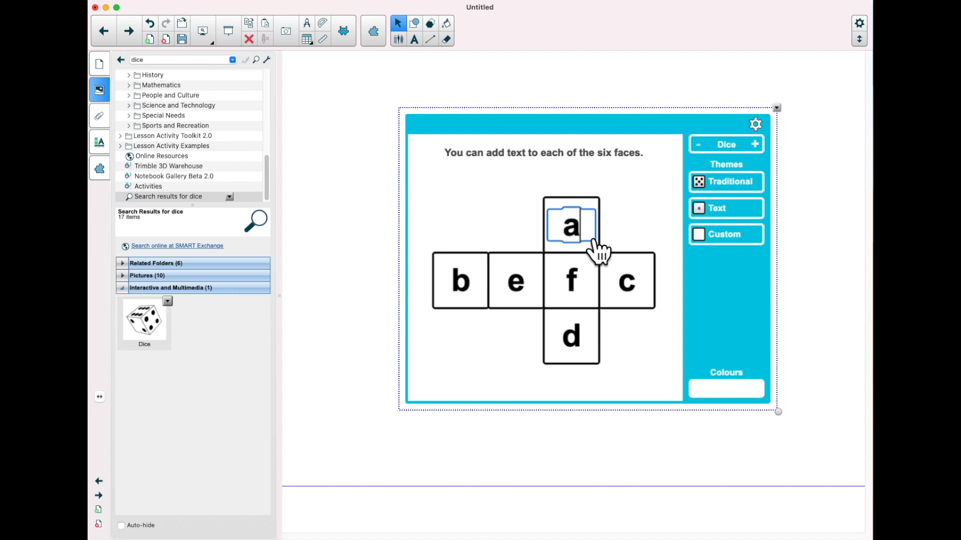
pyautogui.press('BackSpace')
pyautogui.write('cat')
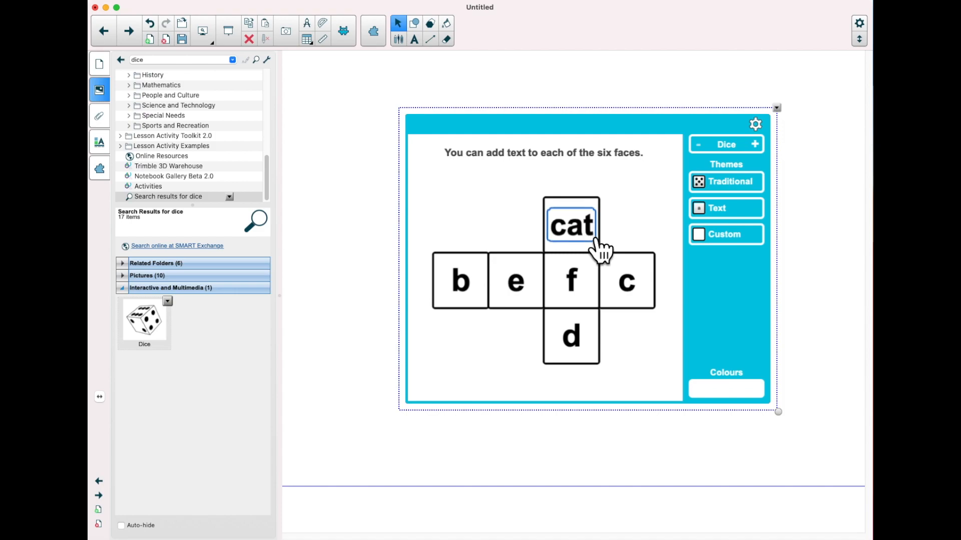
pyautogui.click(594, 296)
pyautogui.press('BackSpace')
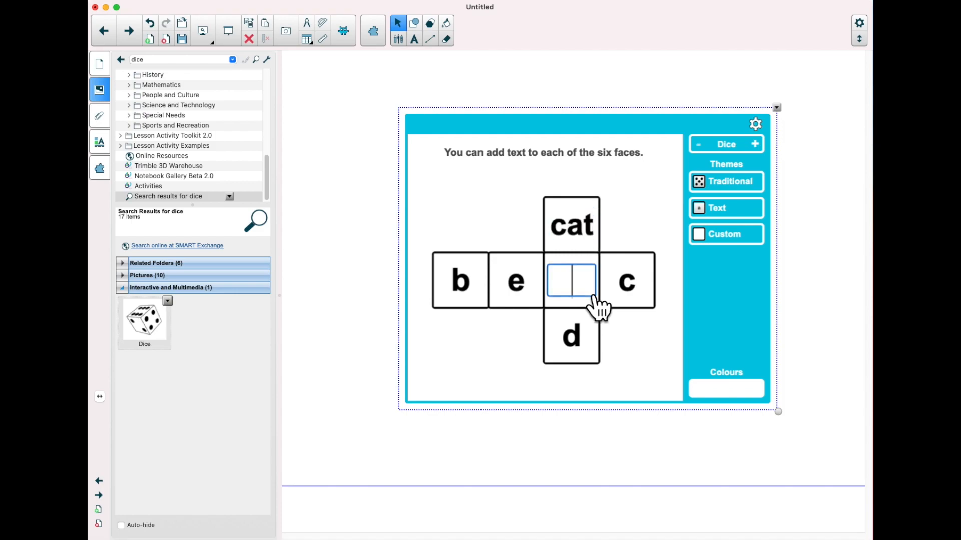
pyautogui.write('fox')
pyautogui.click(594, 350)
pyautogui.press('BackSpace')
pyautogui.write('pot')
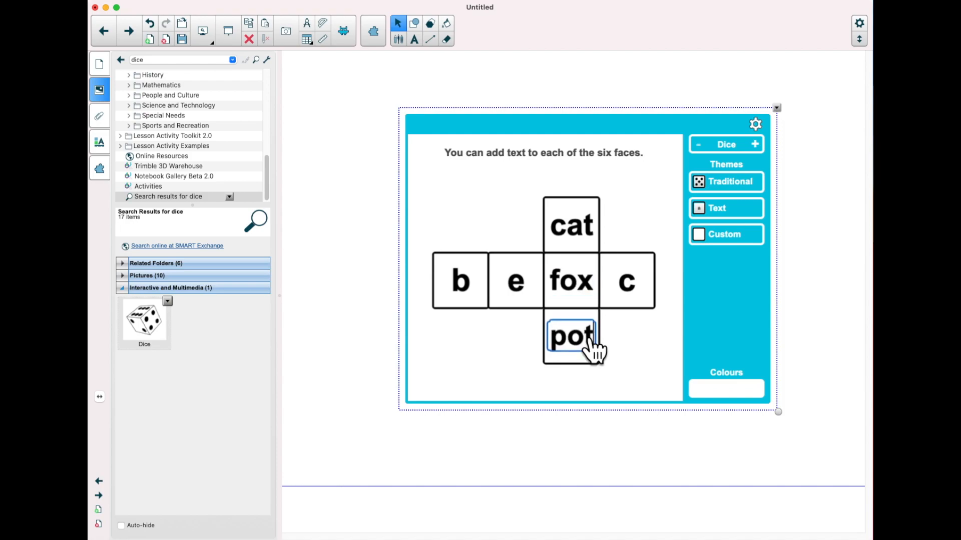
# Replace the "c", "e" and "b" faces of the die with "sun", "bus" and "red".
pyautogui.click(646, 292)
pyautogui.press('BackSpace')
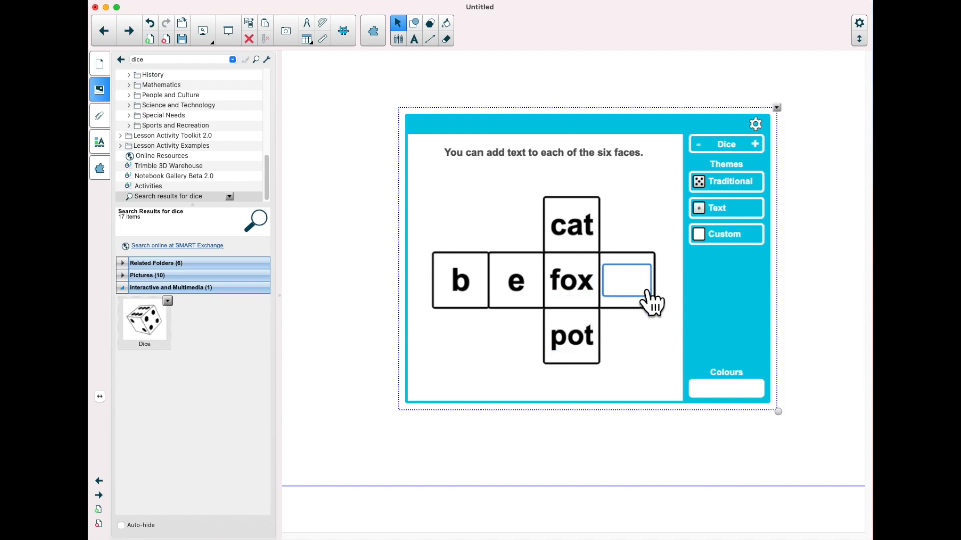
pyautogui.write('sun')
pyautogui.click(539, 300)
pyautogui.press('BackSpace')
pyautogui.write('bus')
pyautogui.click(486, 297)
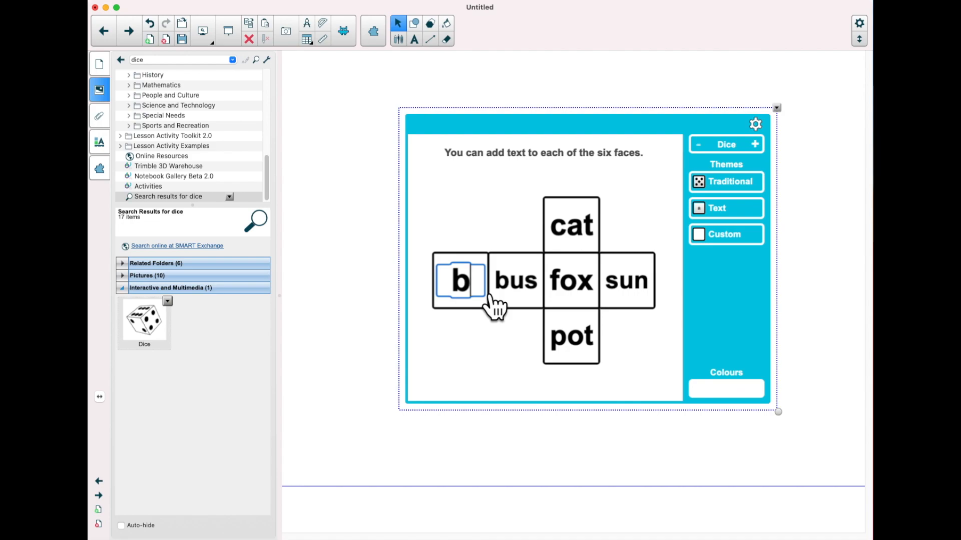
pyautogui.press('BackSpace')
pyautogui.write('red')
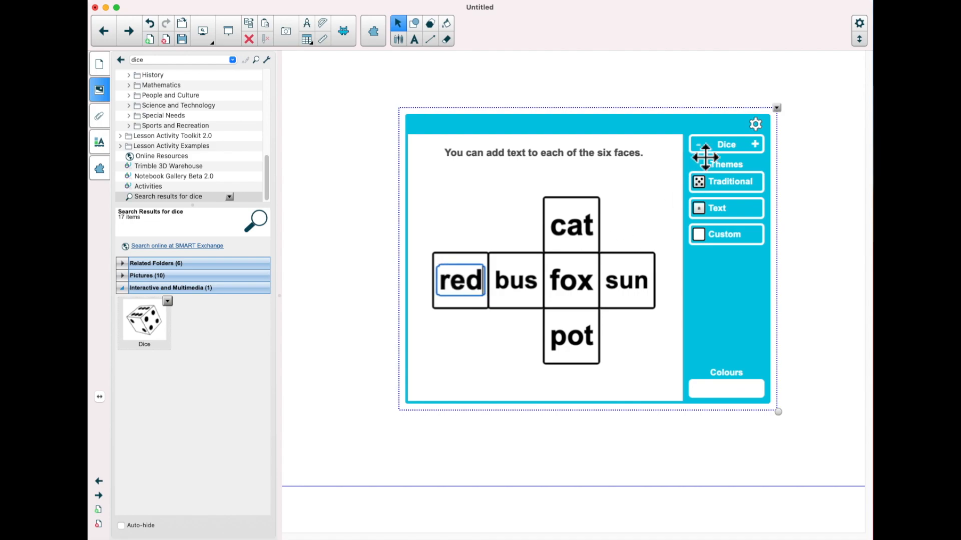
# Close the die's settings and roll the word die twice.
pyautogui.click(757, 127)
pyautogui.click(634, 284)
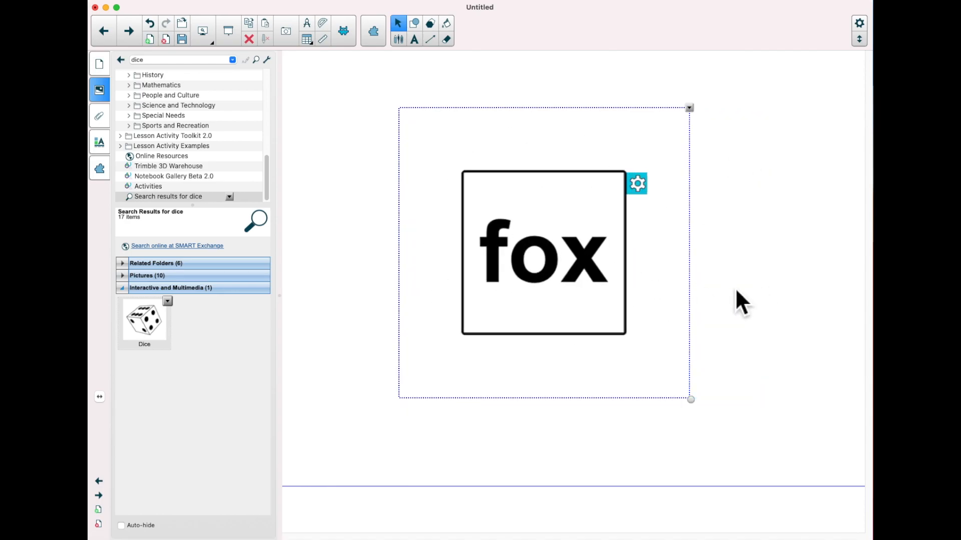
pyautogui.click(633, 325)
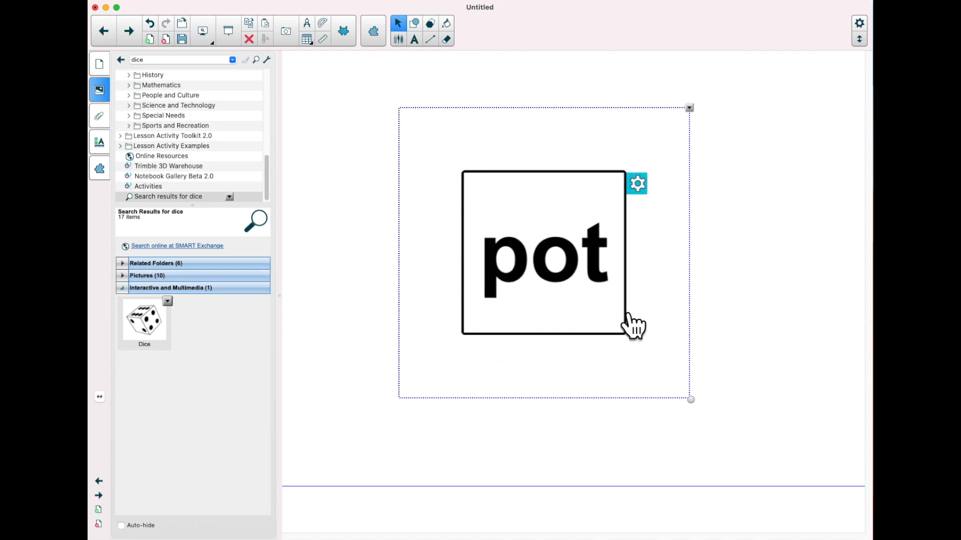
# Switch the die to the Custom theme and put the green Apple from a gallery search for "apple" on the net's top face.
pyautogui.click(645, 191)
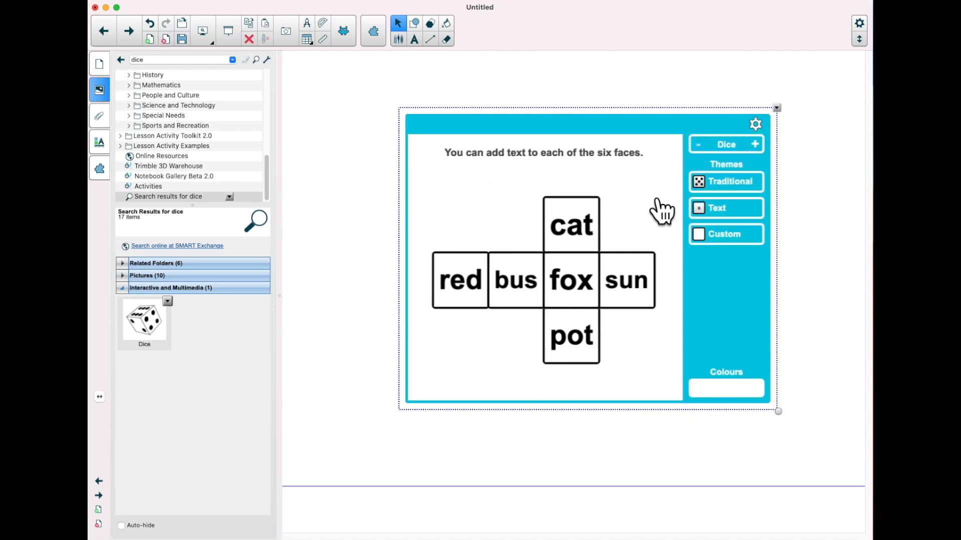
pyautogui.click(724, 245)
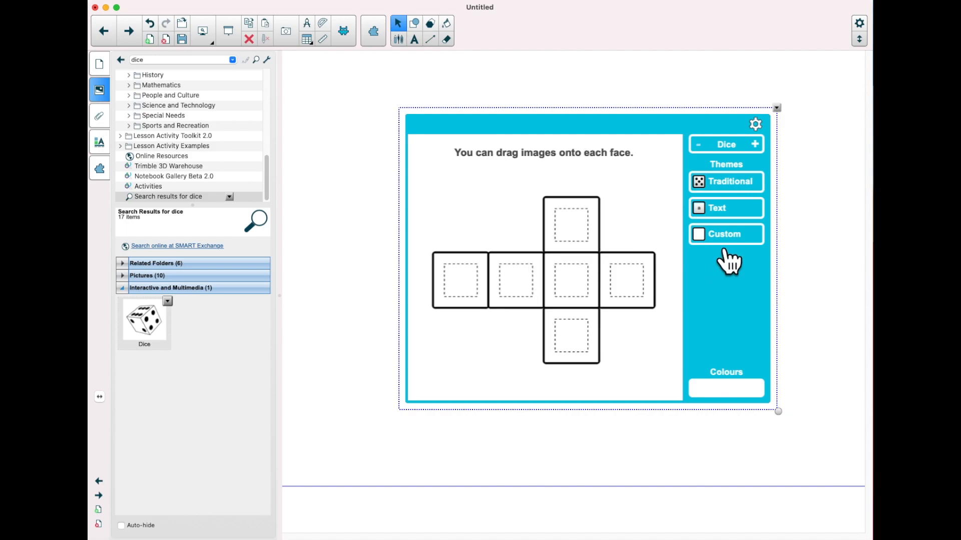
pyautogui.click(161, 62)
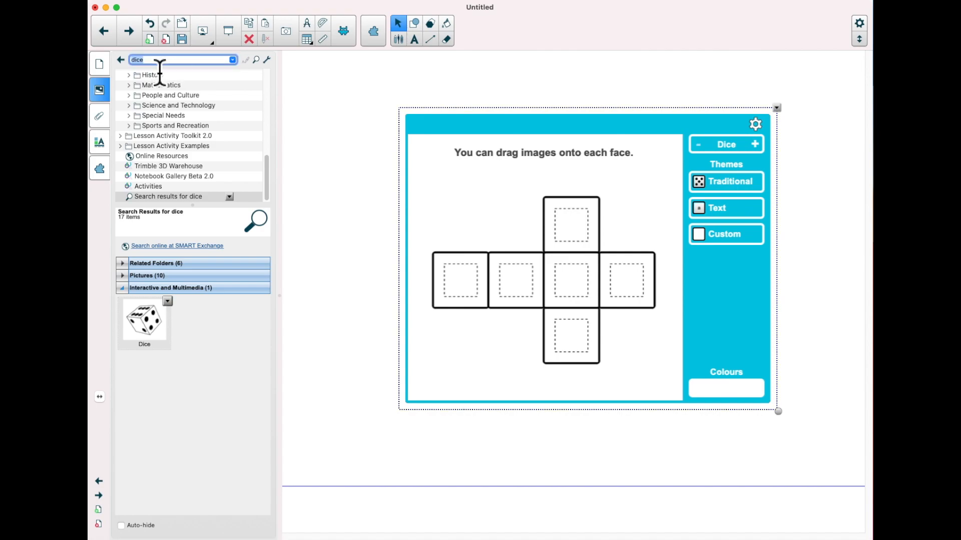
pyautogui.write('apple')
pyautogui.press('Return')
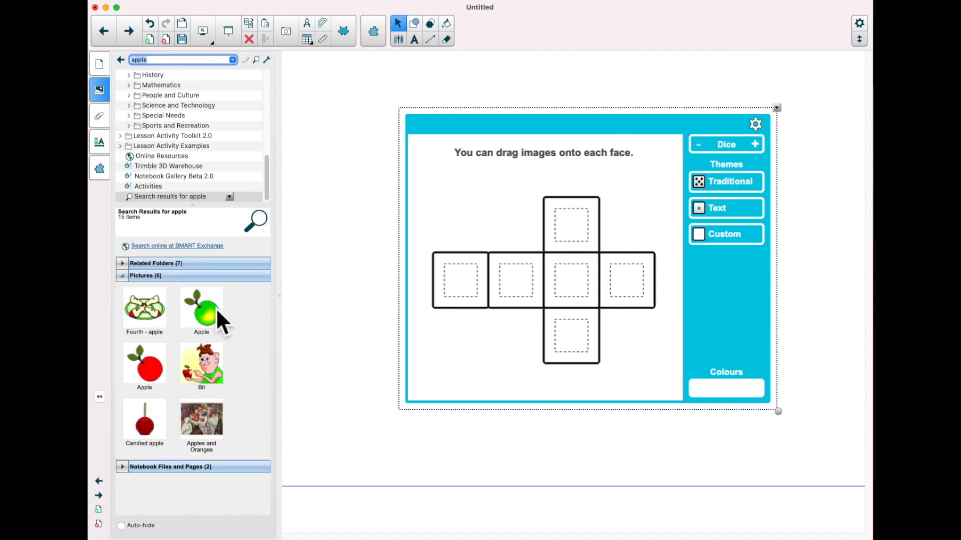
pyautogui.click(215, 309)
pyautogui.moveTo(214, 311); pyautogui.dragTo(582, 223)
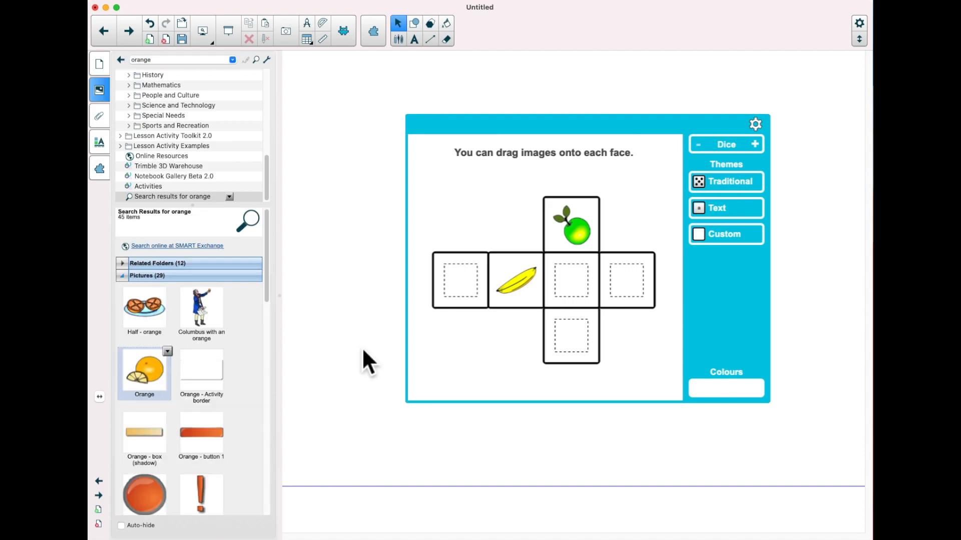
# Place the Orange on the face below the apple and a picture from a "strawberry" search on the net's leftmost face.
pyautogui.moveTo(362, 347); pyautogui.dragTo(593, 301)
pyautogui.tripleClick(172, 60)
pyautogui.write('strawberry')
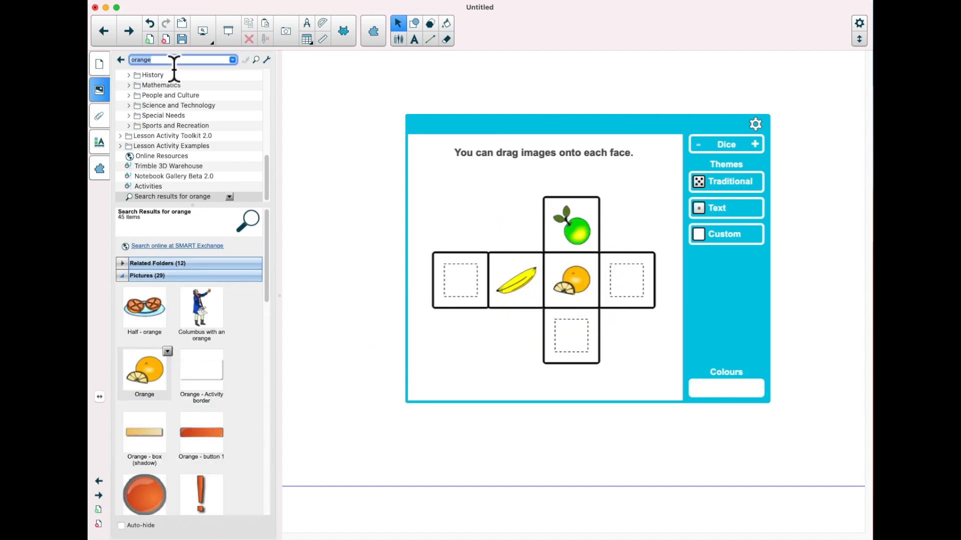
pyautogui.press('Return')
pyautogui.moveTo(144, 308); pyautogui.dragTo(488, 289)
# Search the gallery for "fruit" and place the Cherries and Lemon pictures on the die's two remaining empty faces.
pyautogui.tripleClick(171, 61)
pyautogui.write('fruit')
pyautogui.press('Return')
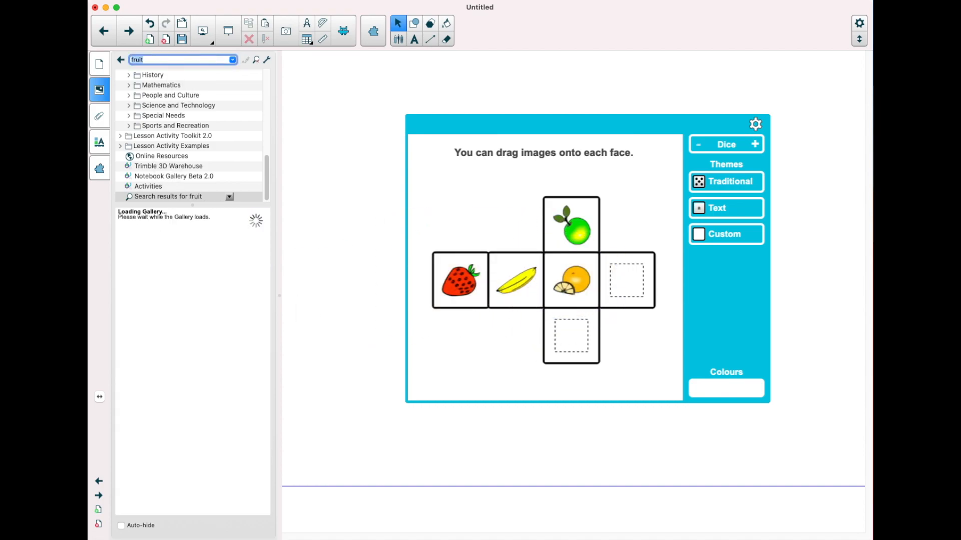
pyautogui.scroll(-5, 252, 359)
pyautogui.scroll(1, 252, 358)
pyautogui.moveTo(144, 308); pyautogui.dragTo(579, 334)
pyautogui.scroll(3, 233, 327)
pyautogui.moveTo(201, 373); pyautogui.dragTo(649, 307)
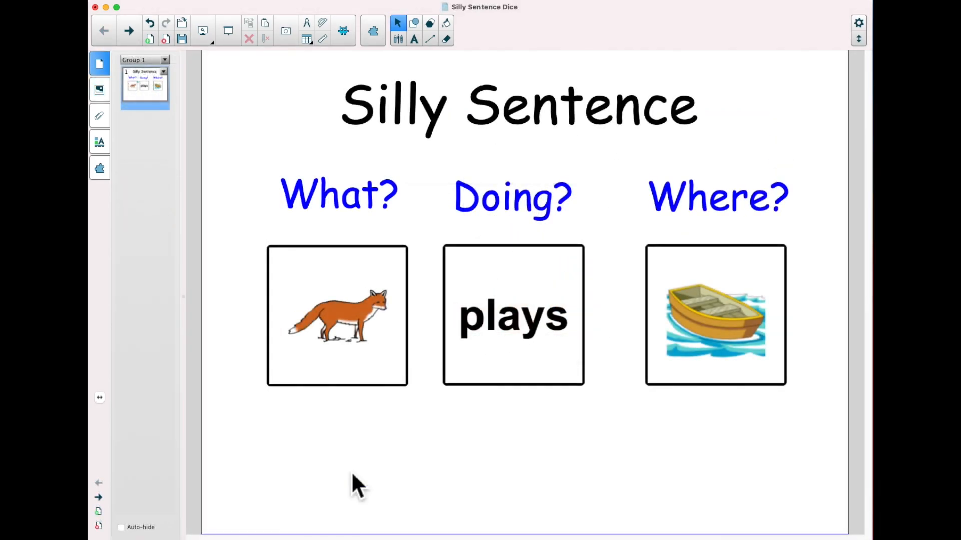
# Roll the What?, Doing? and Where? dice in the Silly Sentence Dice file.
pyautogui.click(349, 367)
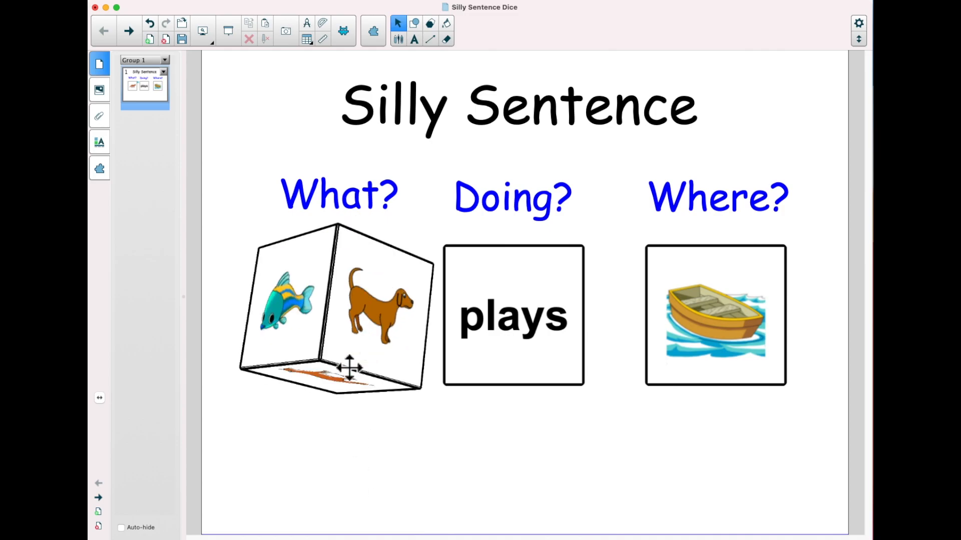
pyautogui.click(521, 383)
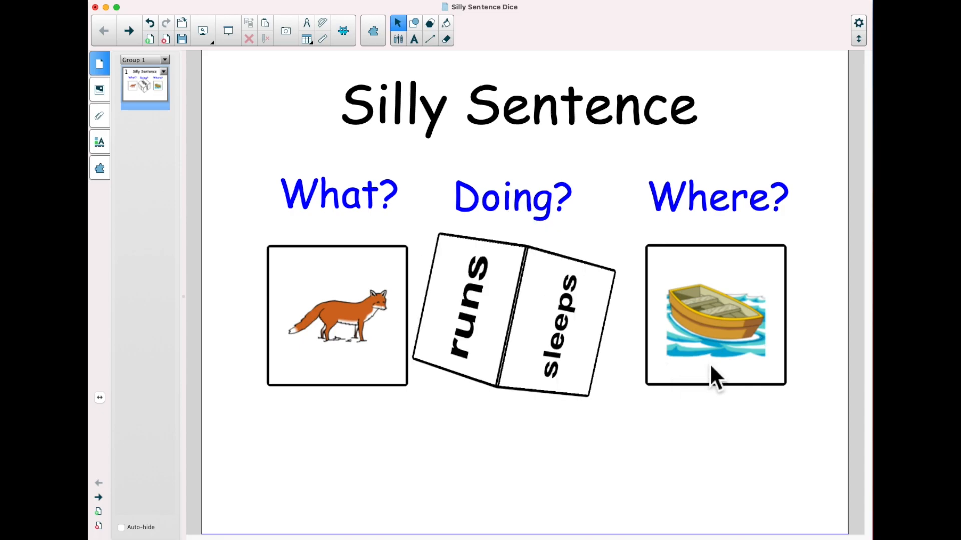
pyautogui.click(722, 355)
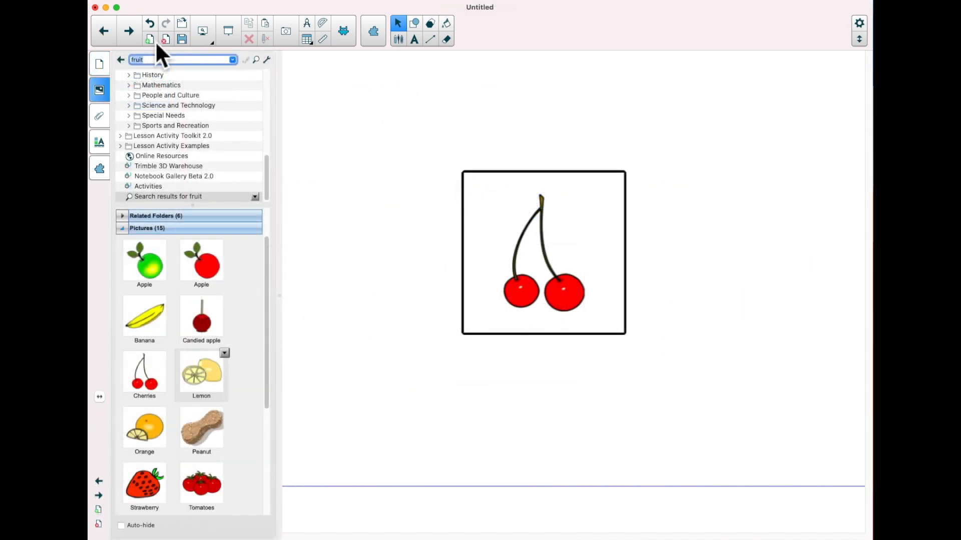
# Add another blank page to the untitled notebook and place the interactive Spinner from a gallery search for "spinner" on it.
pyautogui.click(155, 41)
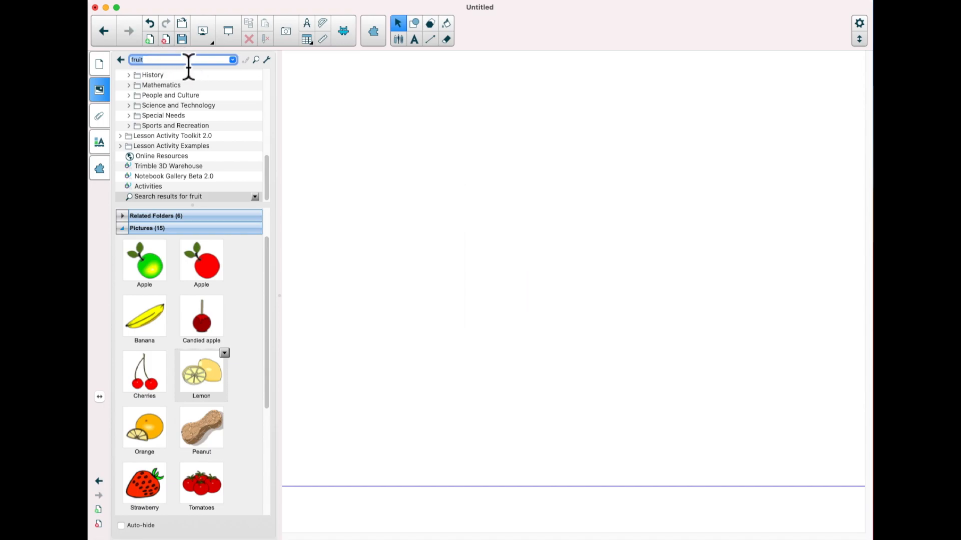
pyautogui.write('spinner')
pyautogui.press('Return')
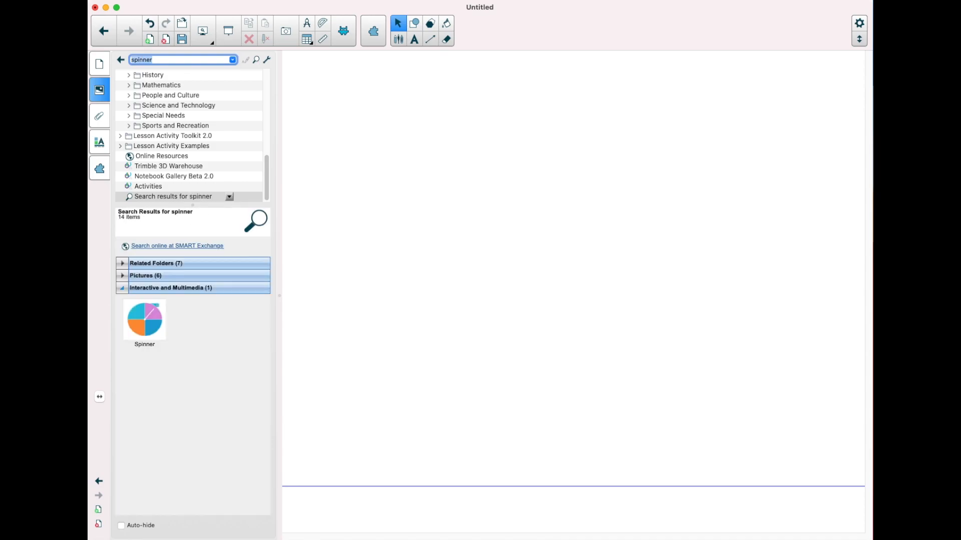
pyautogui.moveTo(149, 322); pyautogui.dragTo(752, 301)
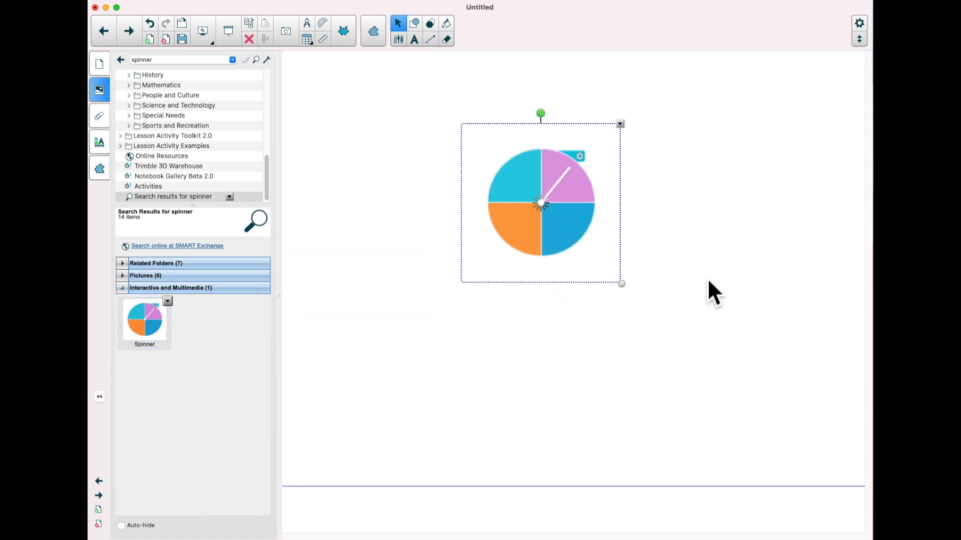
# Spin the spinner's arrow, and increase the wheel to eight segments in its settings.
pyautogui.click(542, 215)
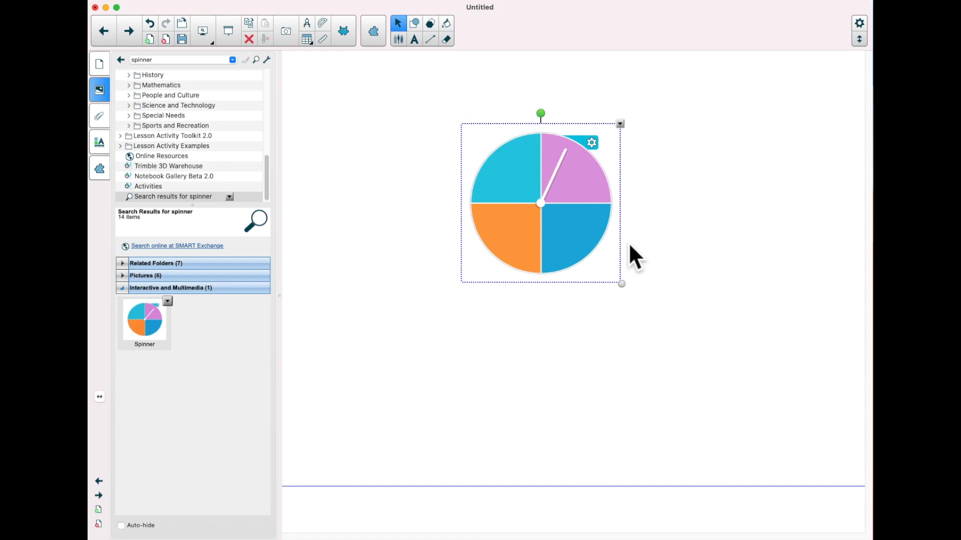
pyautogui.click(593, 145)
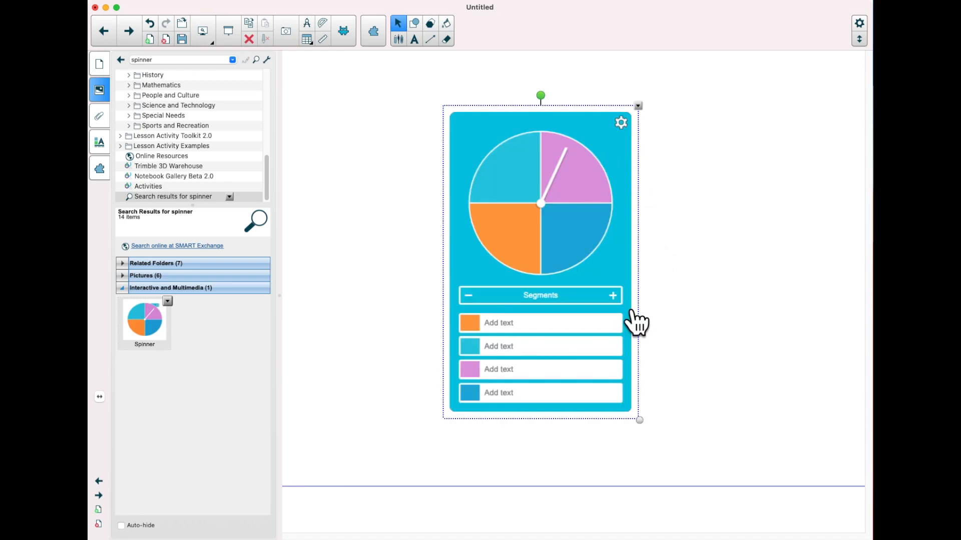
pyautogui.click(613, 296)
pyautogui.click(613, 296)
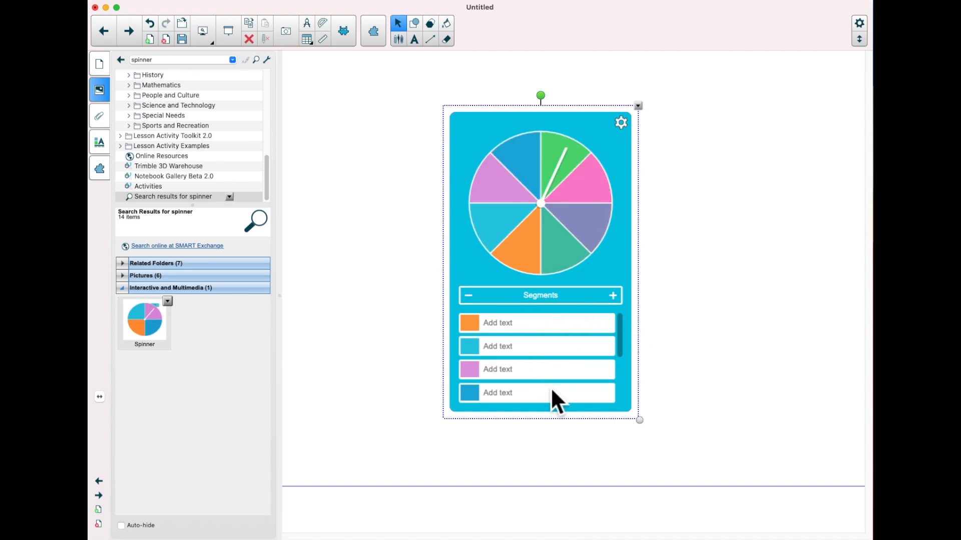
# Label the spinner's first four segments "cat", "rabbit", "dog" and "hamster".
pyautogui.click(539, 330)
pyautogui.write('cat')
pyautogui.write('rabbit')
pyautogui.press('Tab')
pyautogui.write('dog')
pyautogui.press('Tab')
pyautogui.write('hamster')
# Label the spinner's last four segments "snake", "goldfish", "mouse" and "parrot", and close its settings.
pyautogui.press('Tab')
pyautogui.write('snake')
pyautogui.press('Tab')
pyautogui.write('goldfish')
pyautogui.press('Tab')
pyautogui.write('mouse')
pyautogui.press('Tab')
pyautogui.write('parrot')
pyautogui.click(621, 123)
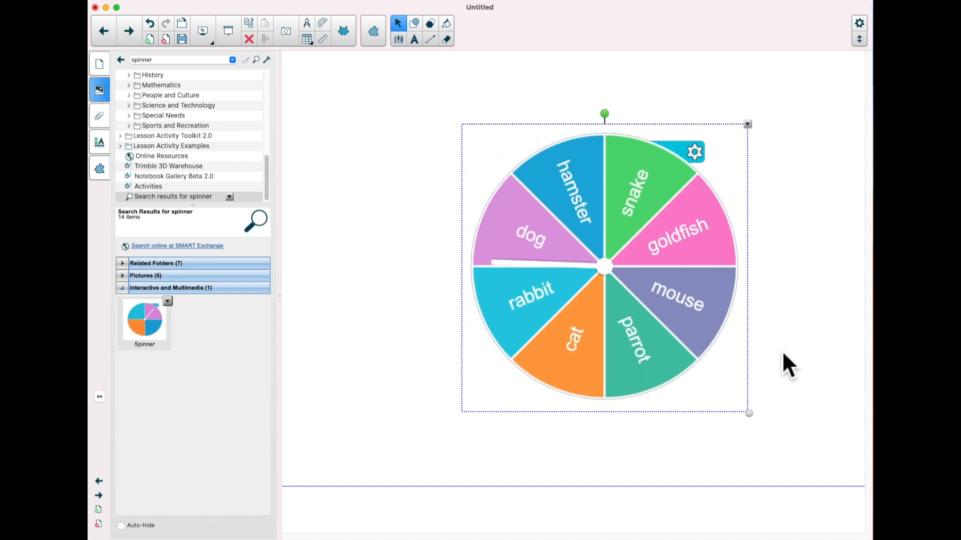